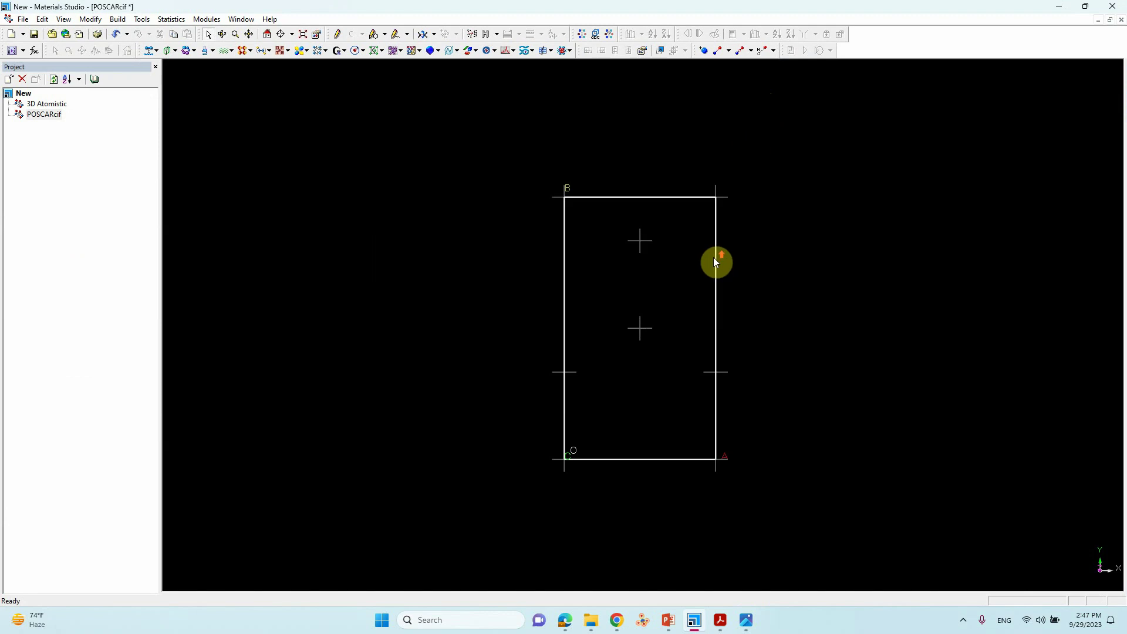
Open the Display Style settings from the POSCARcif 3D view's context menu.
right_click(260, 284)
click(290, 340)
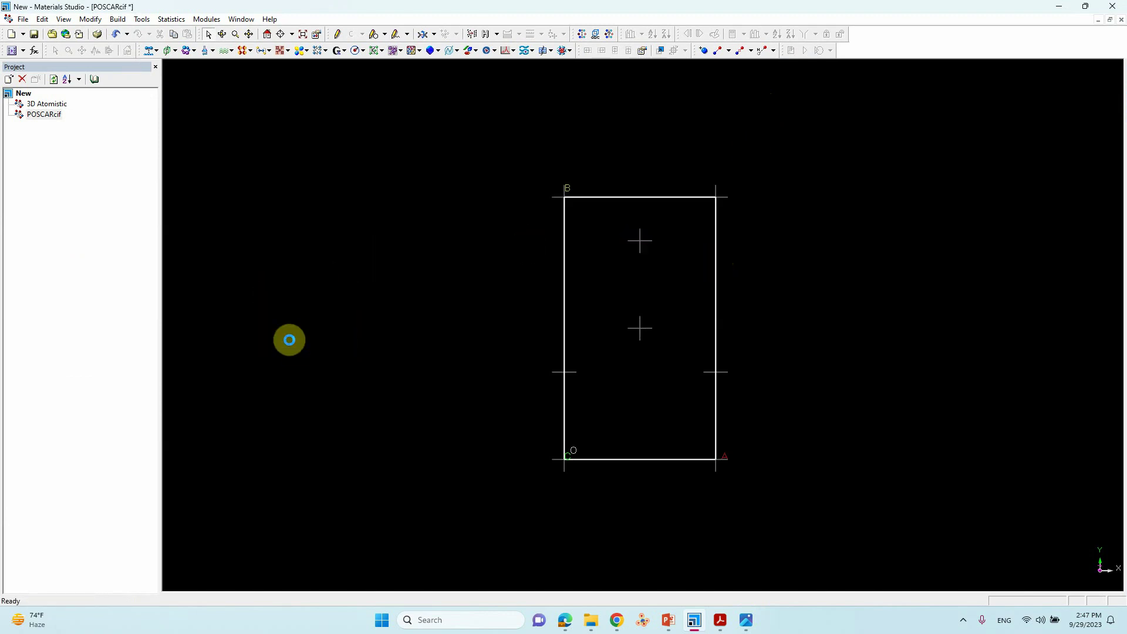
Render the atoms as ball and stick with stick radius 0.1 and ball radius 0.5.
click(216, 229)
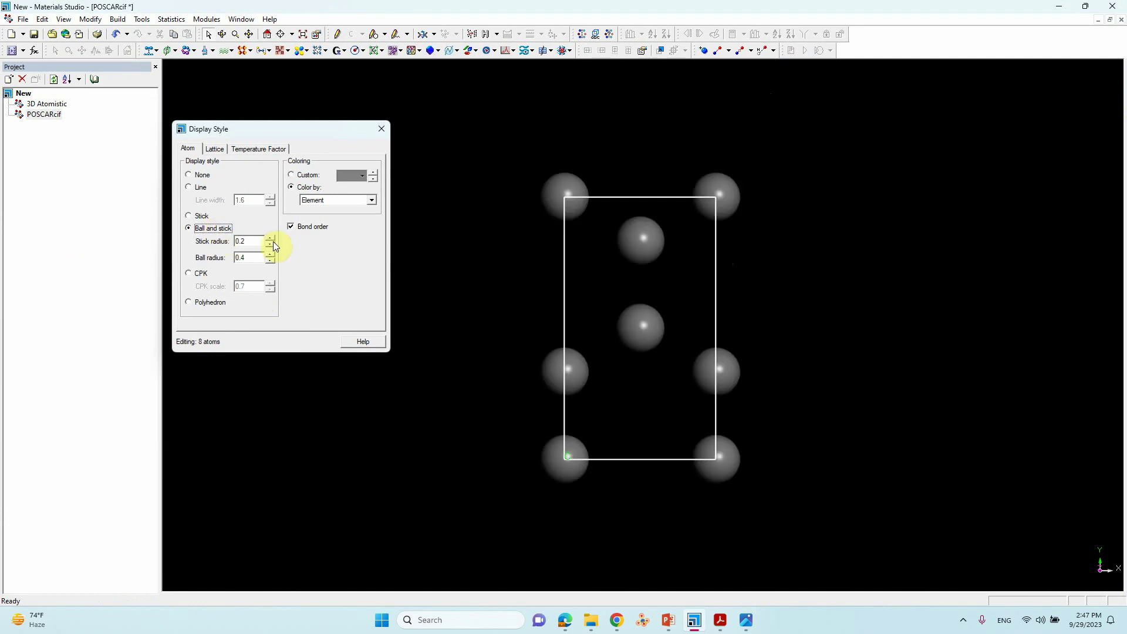
click(270, 244)
click(271, 255)
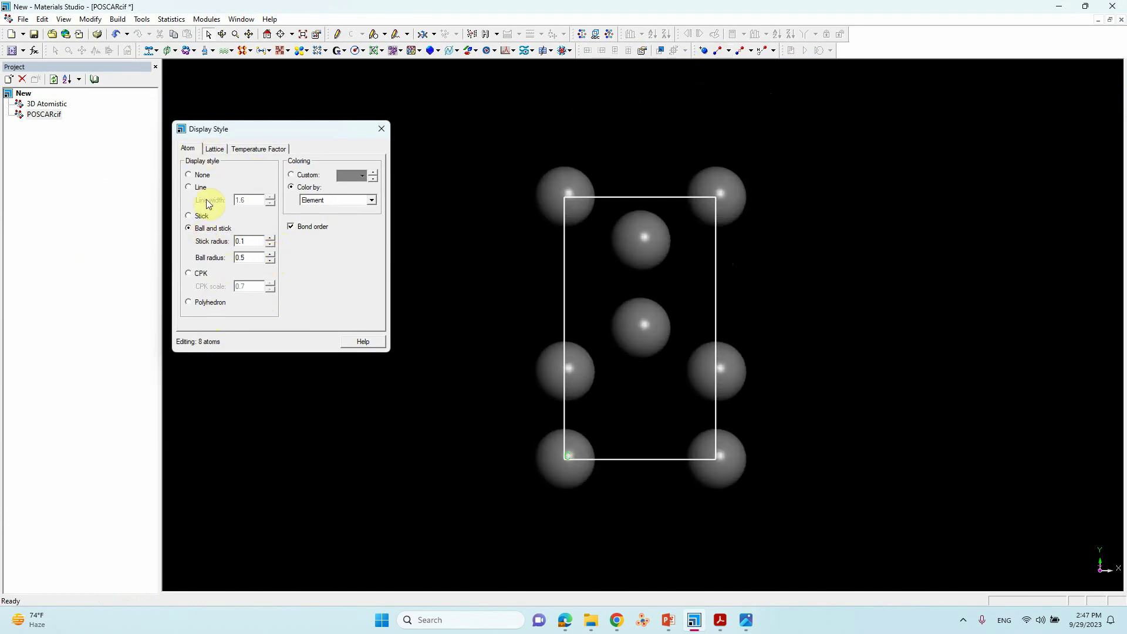
Calculate bonds between the carbon atoms and zoom out on the unit cell.
click(718, 51)
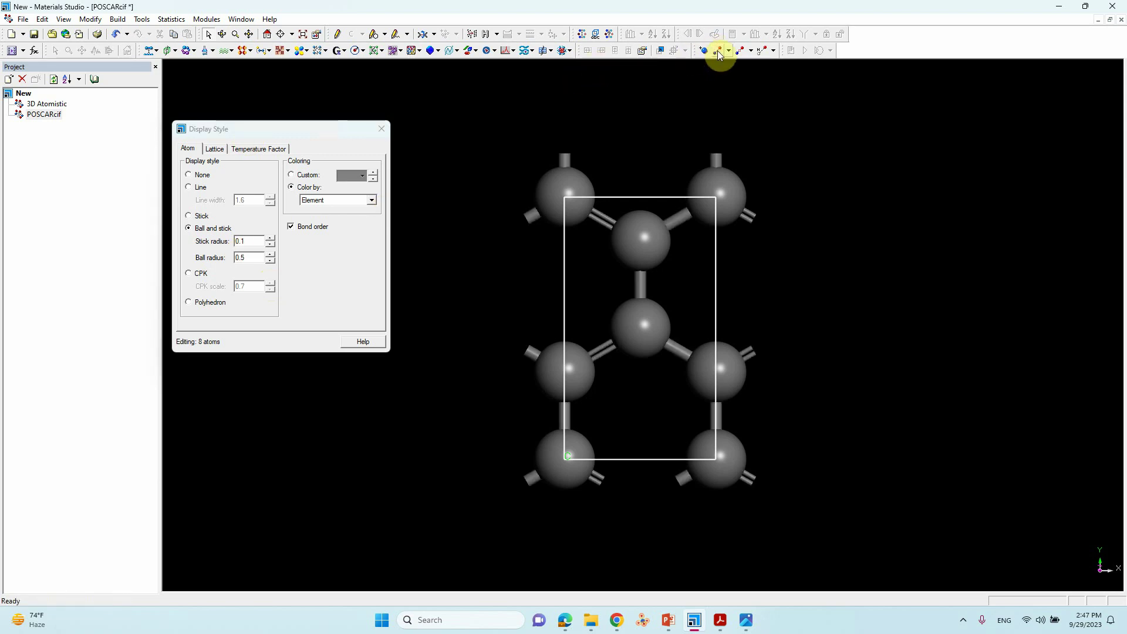
click(381, 129)
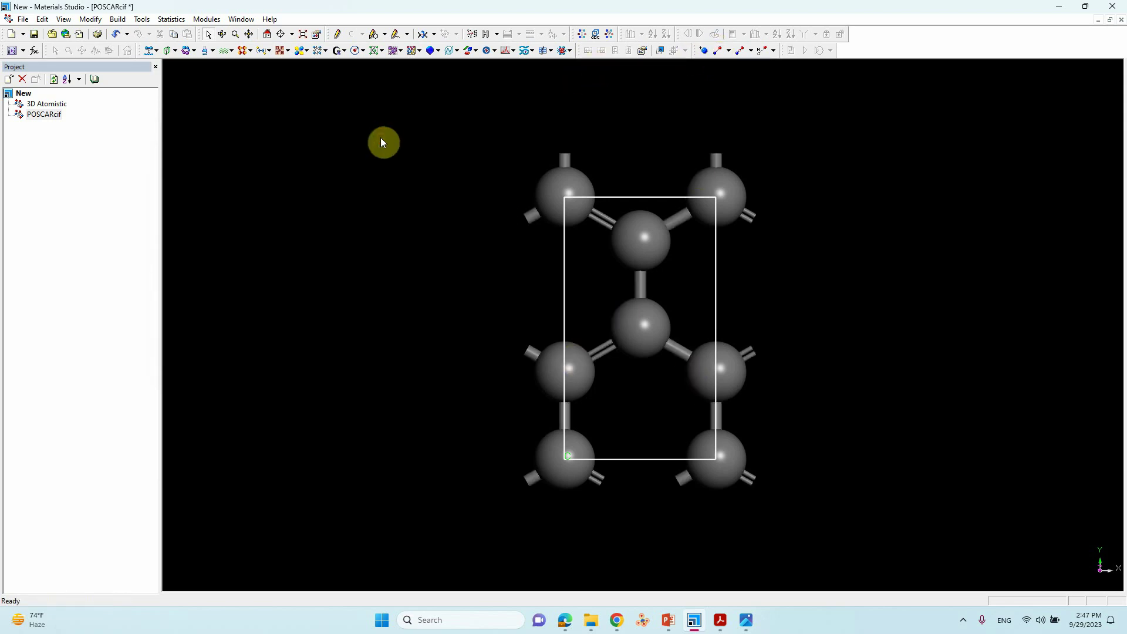
scroll(370, 205, down, 2)
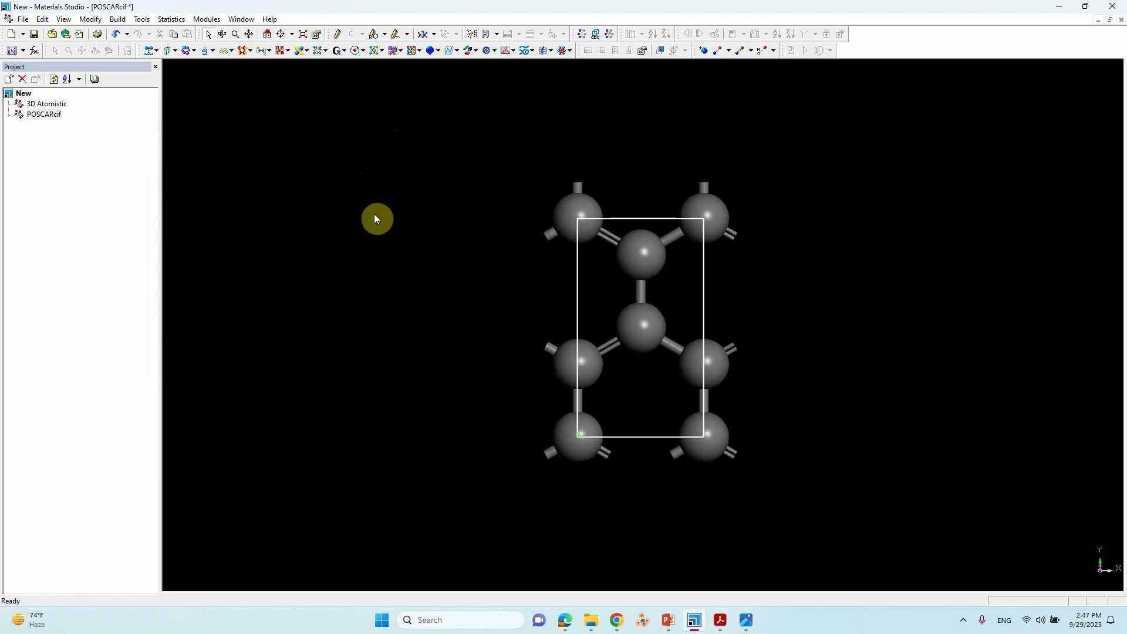
right_click(342, 236)
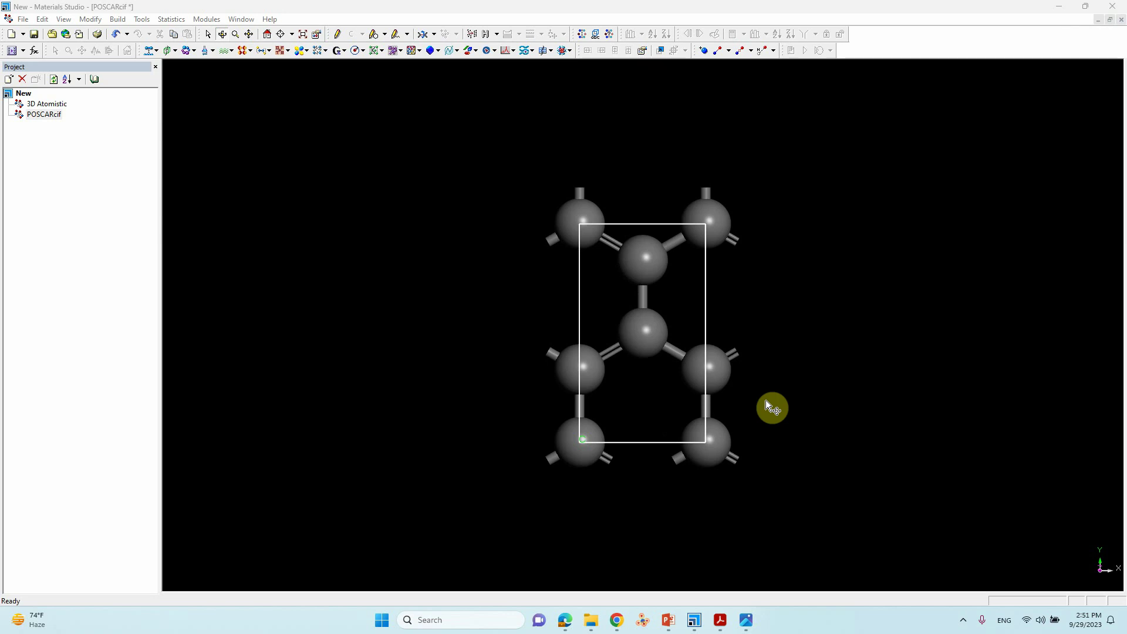
Set the lattice display range to A max 4.00 and B max 2.00.
right_click(341, 244)
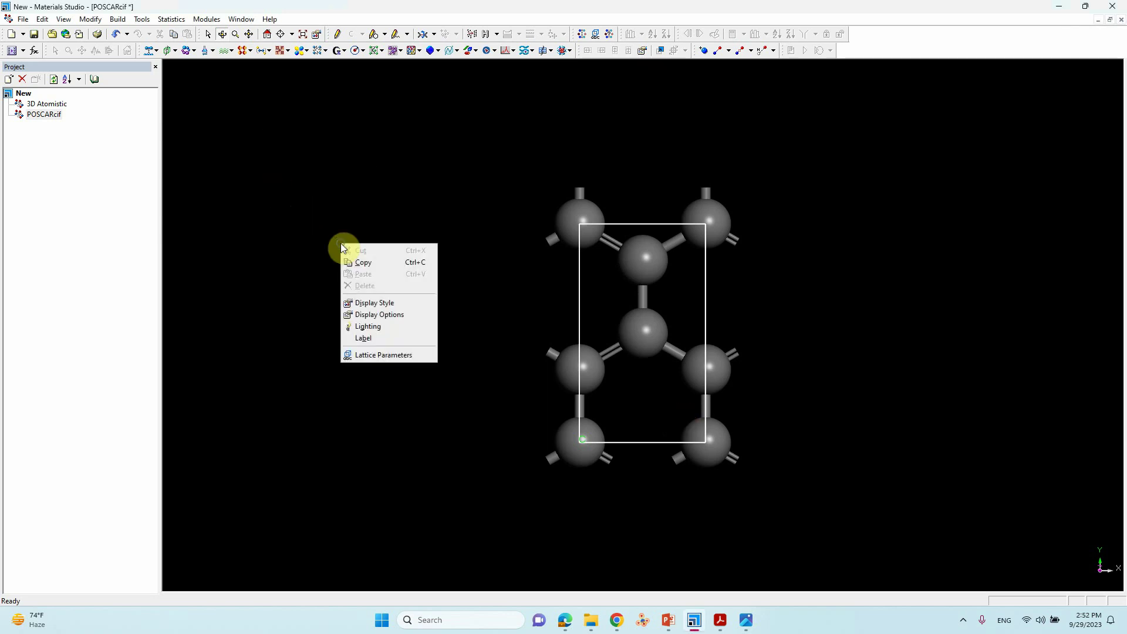
click(368, 303)
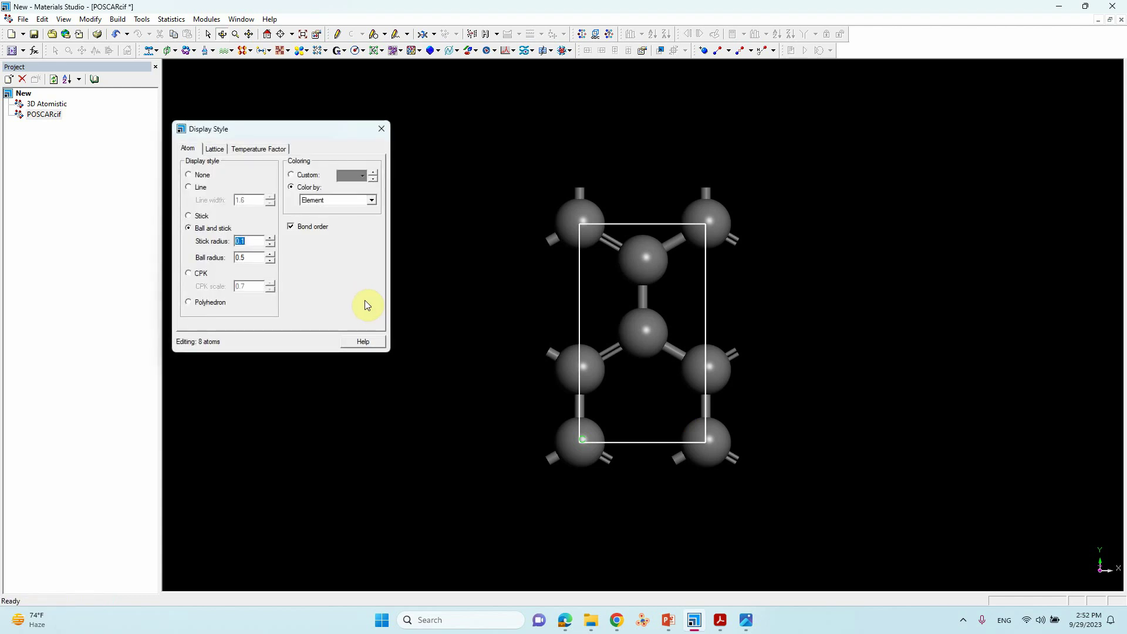
click(216, 150)
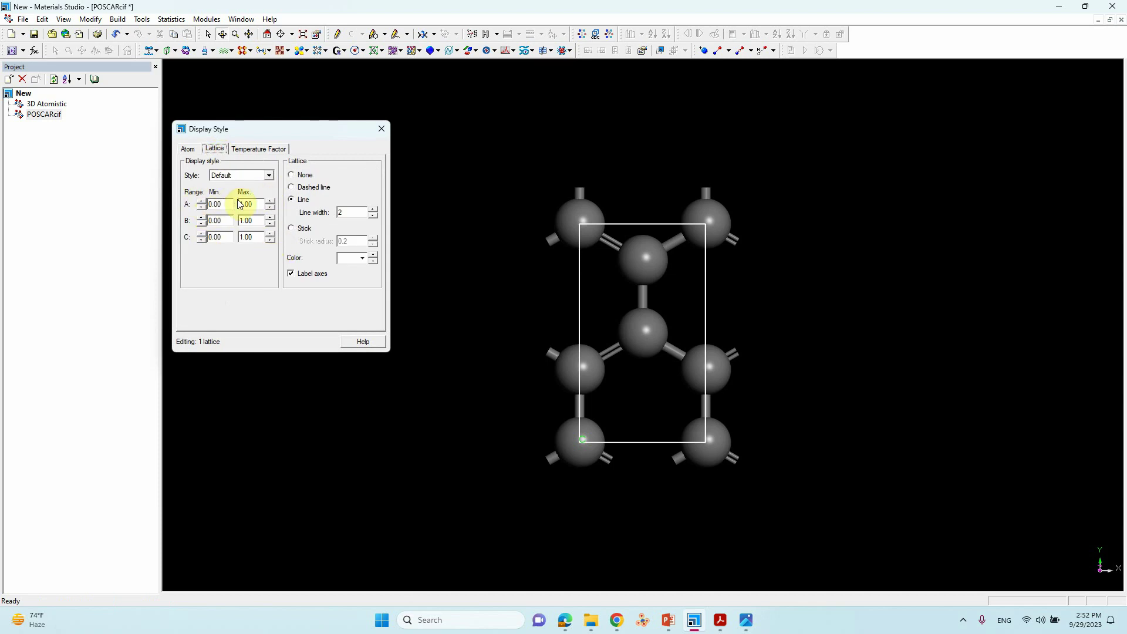
click(270, 202)
click(270, 202)
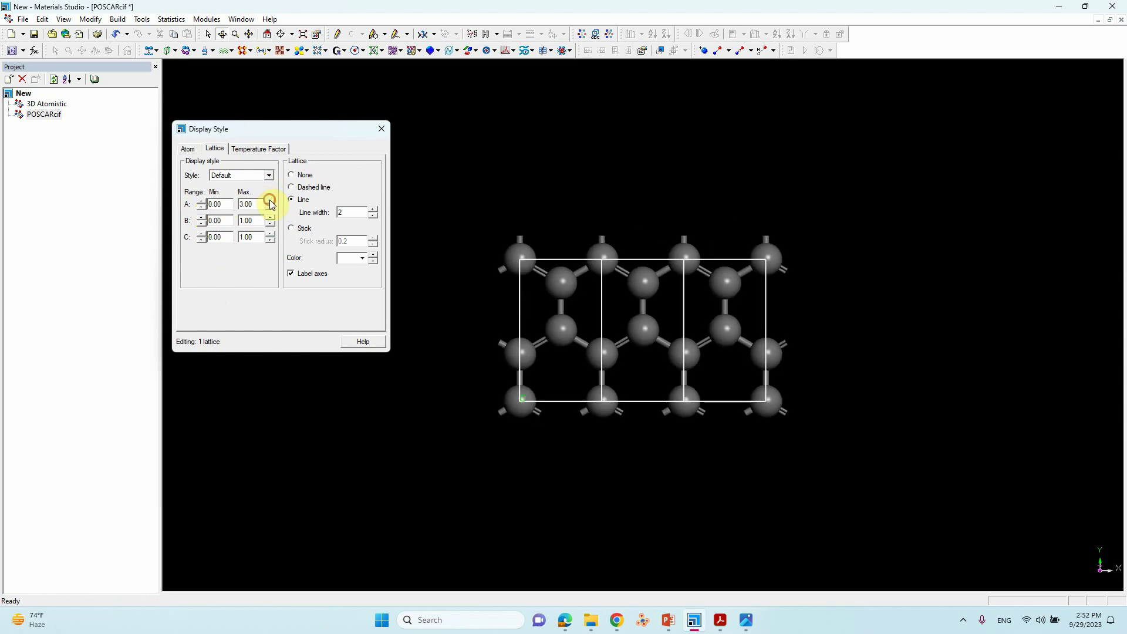
click(270, 202)
click(271, 218)
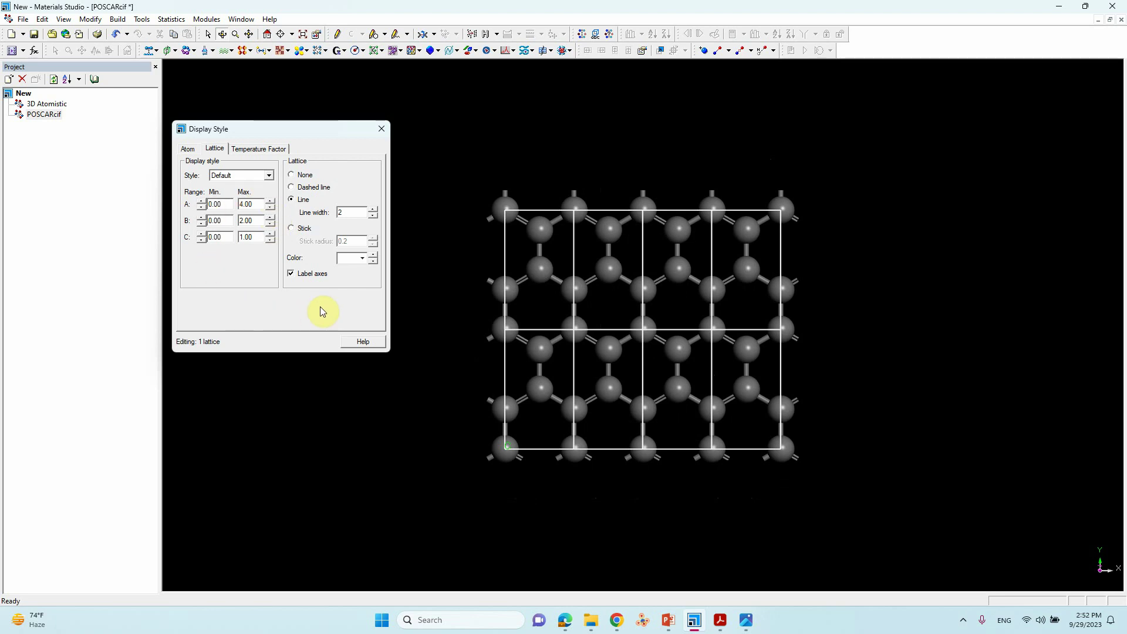
click(382, 128)
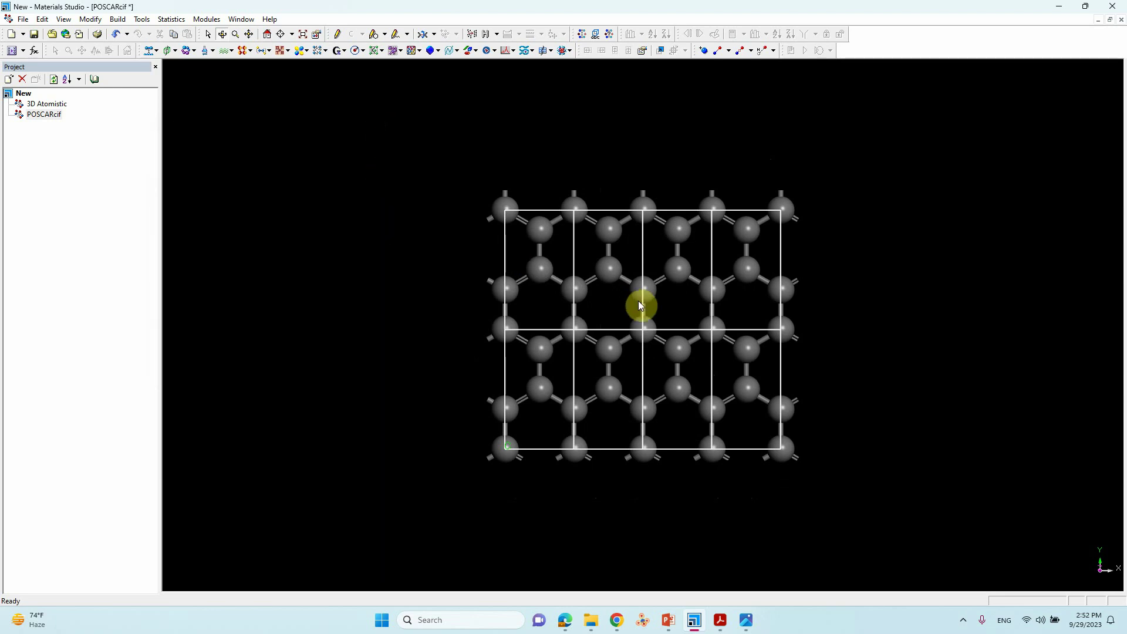
Create a 4 × 2 × 1 supercell with Build > Symmetry > Supercell.
click(119, 19)
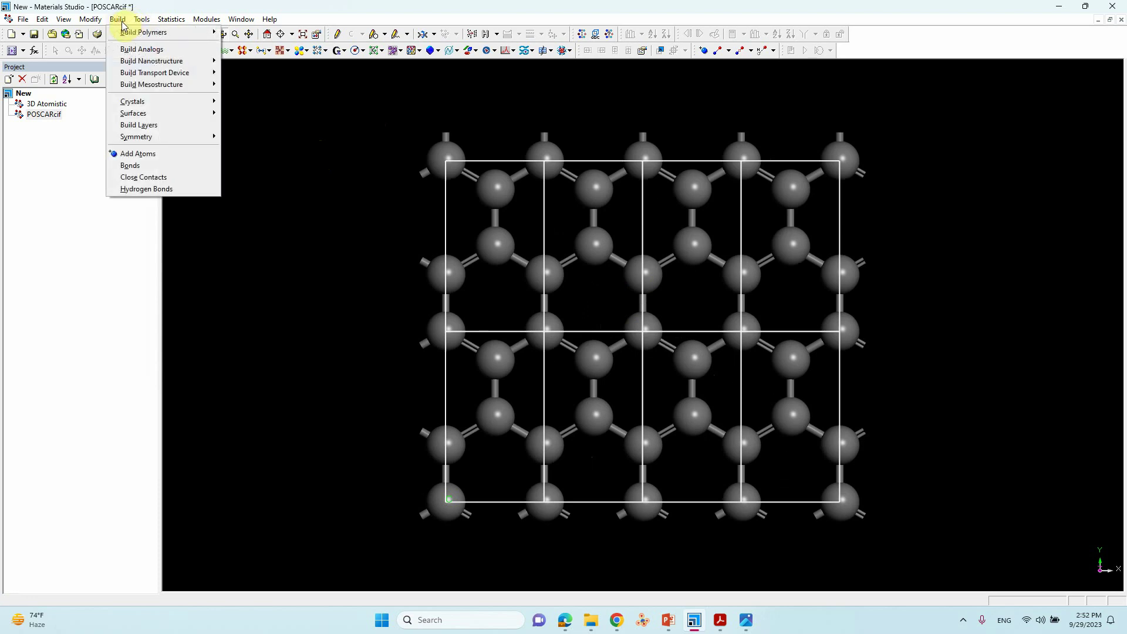
mouse_move(146, 142)
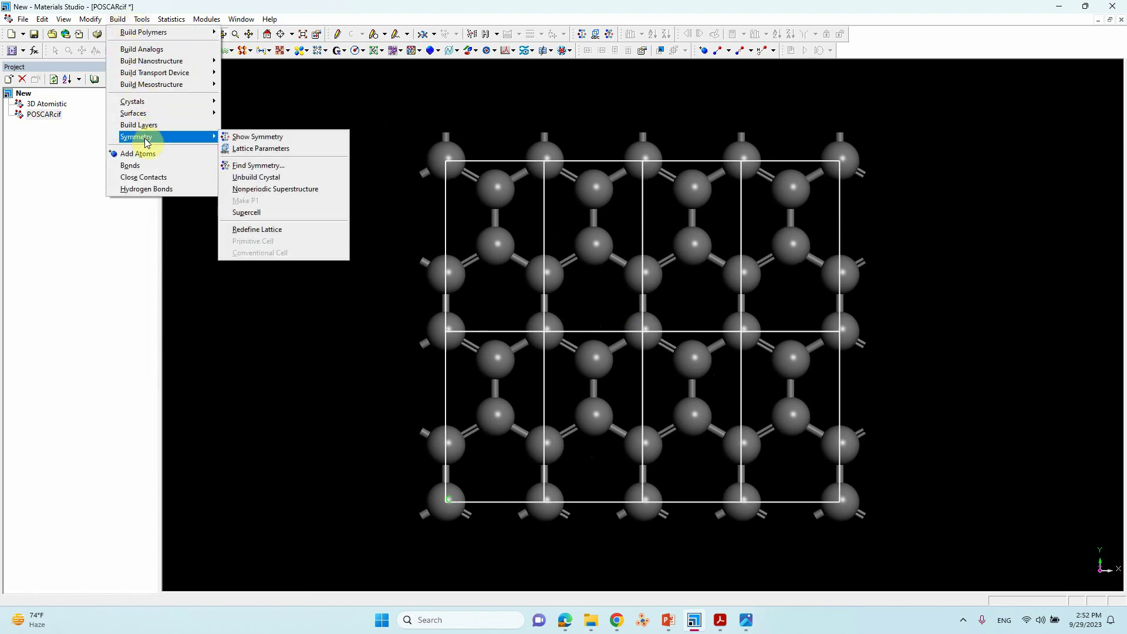
click(269, 218)
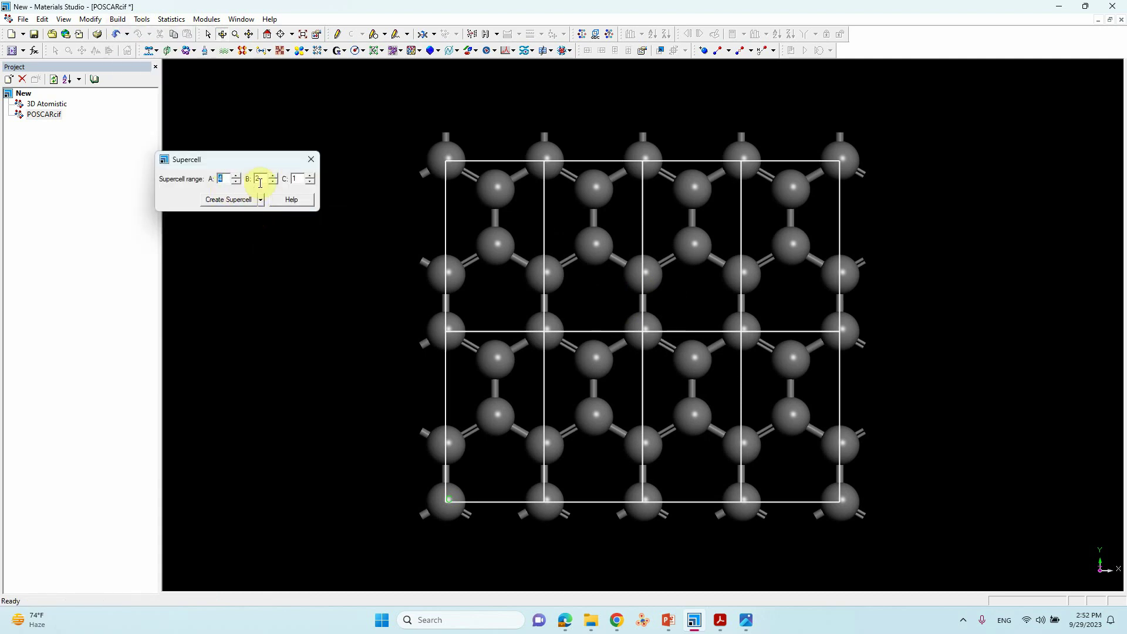
click(228, 201)
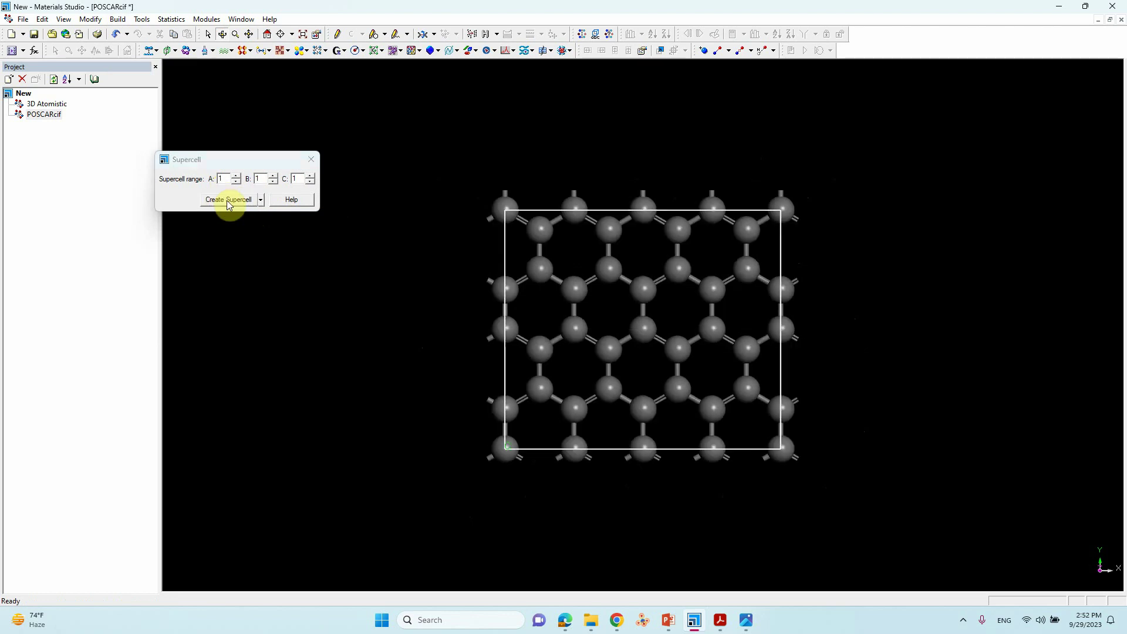
click(312, 160)
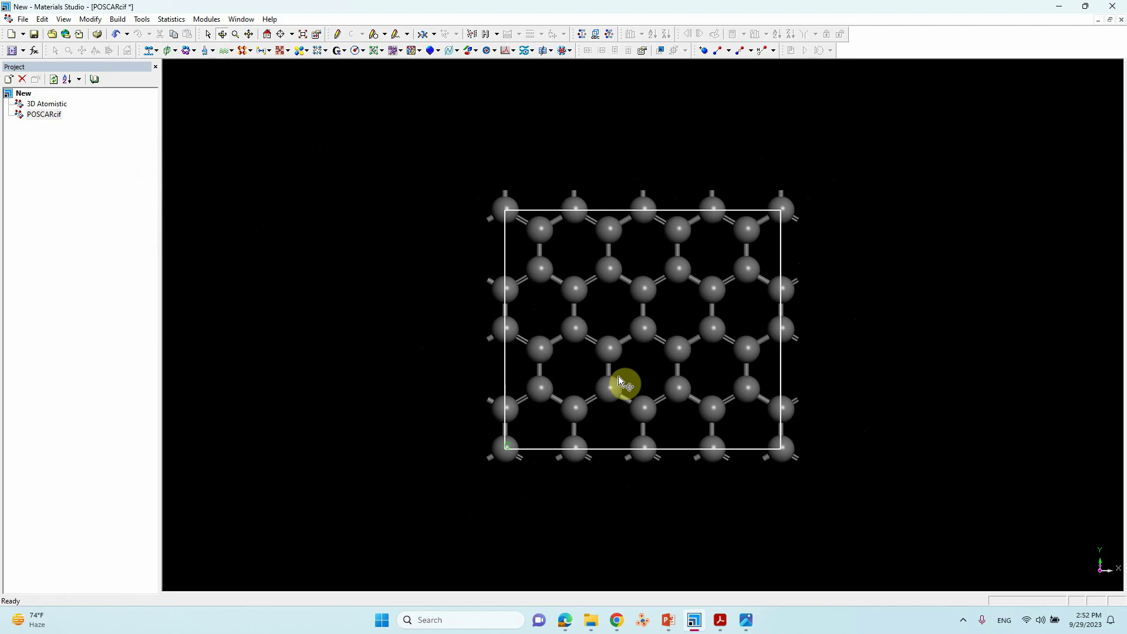
Delete the two central carbon atoms to open a double vacancy.
click(647, 332)
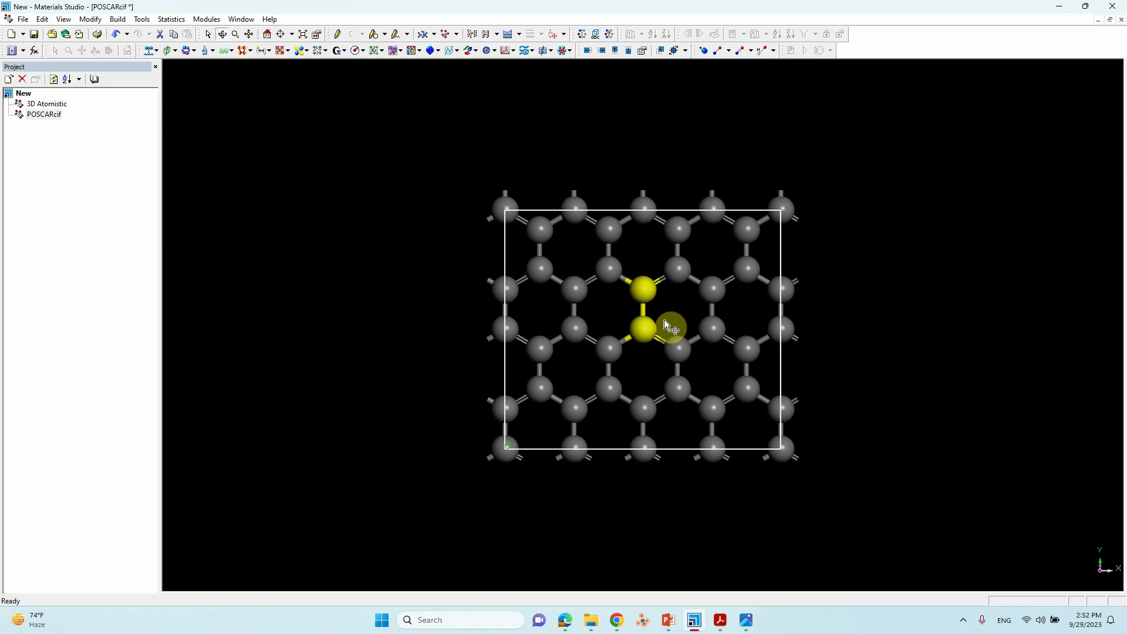
drag(639, 317, 650, 284)
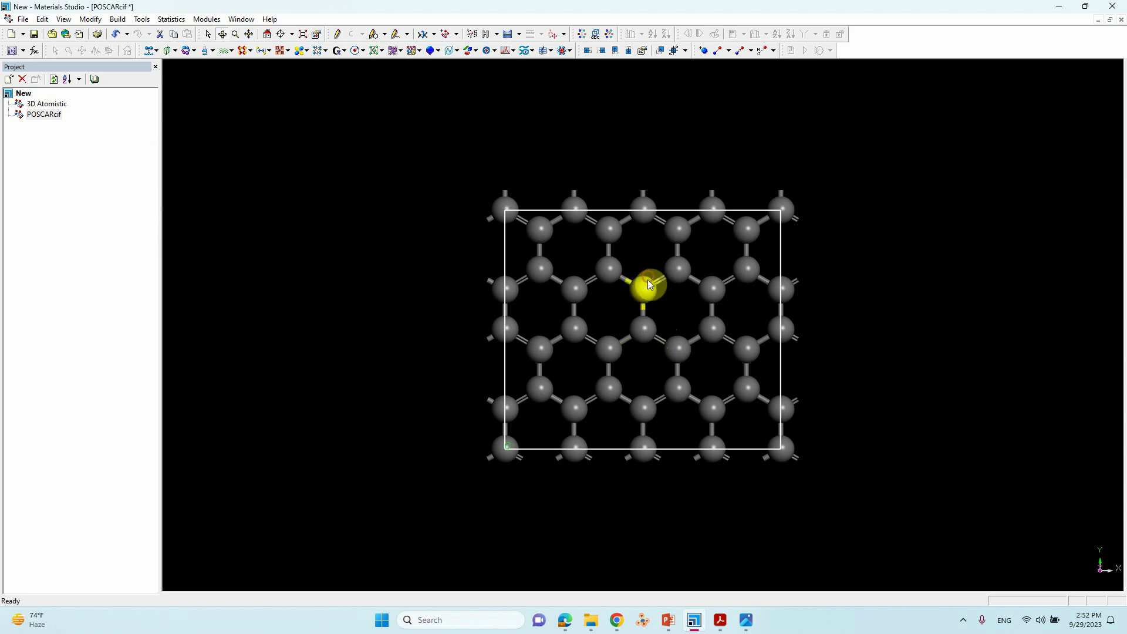
shift+click(646, 326)
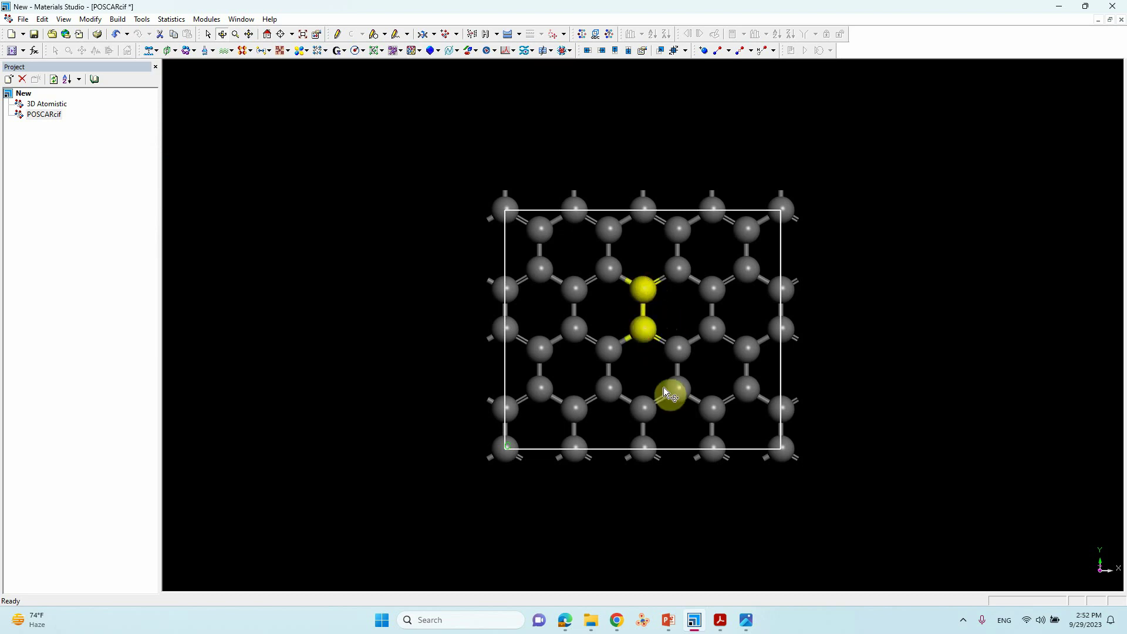
key(Delete)
Select the carbon atoms bordering the vacancy.
click(615, 346)
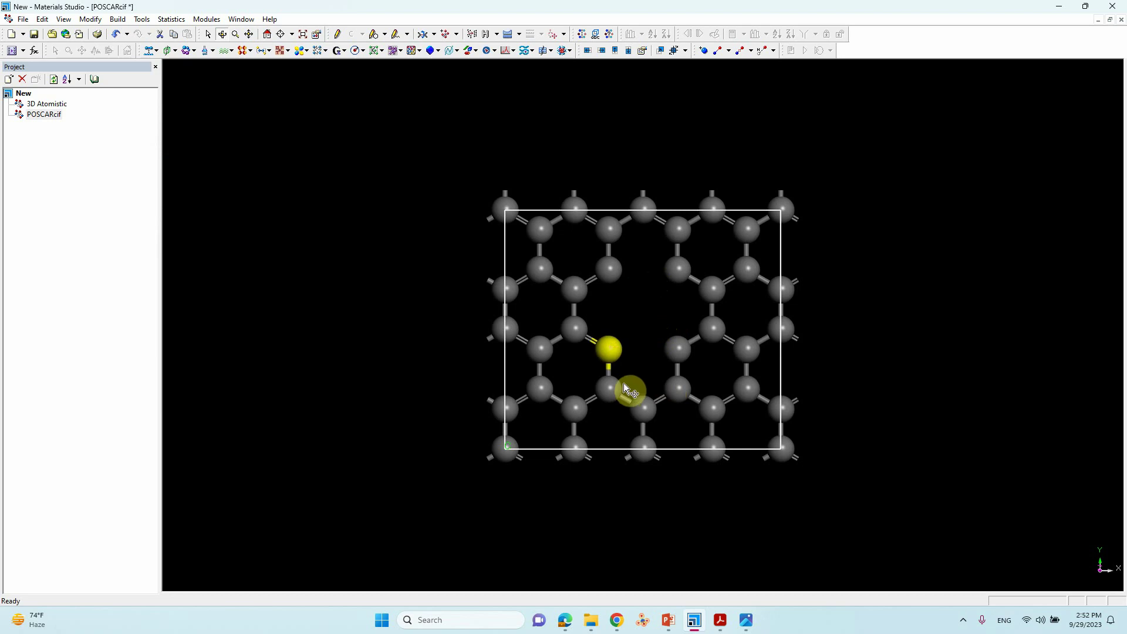
shift+click(678, 272)
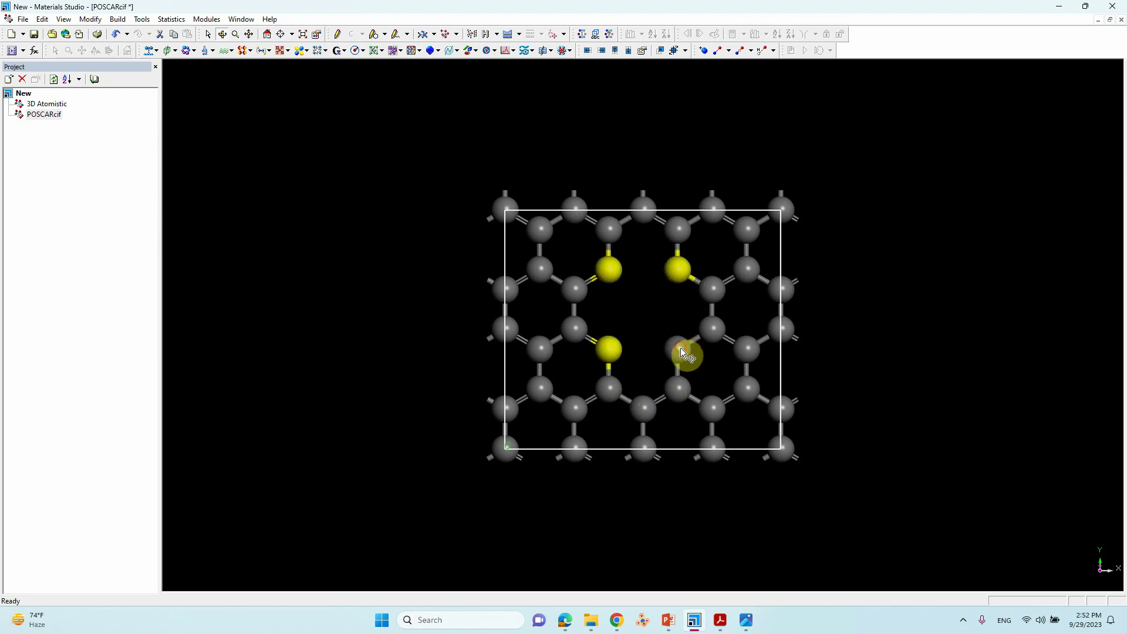
shift+click(680, 347)
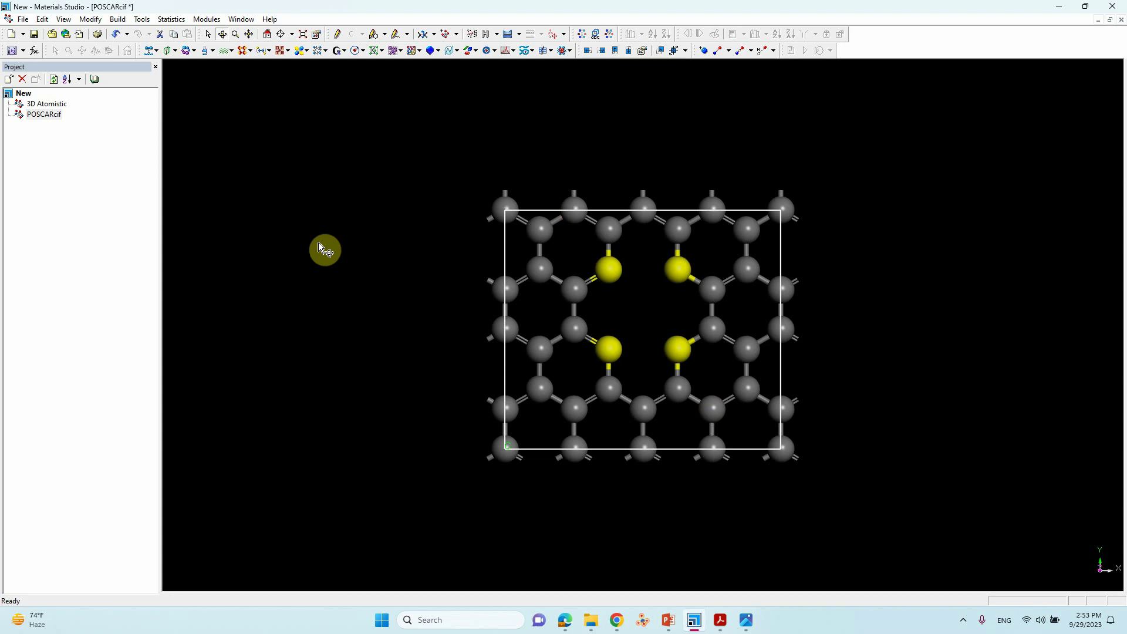
click(90, 19)
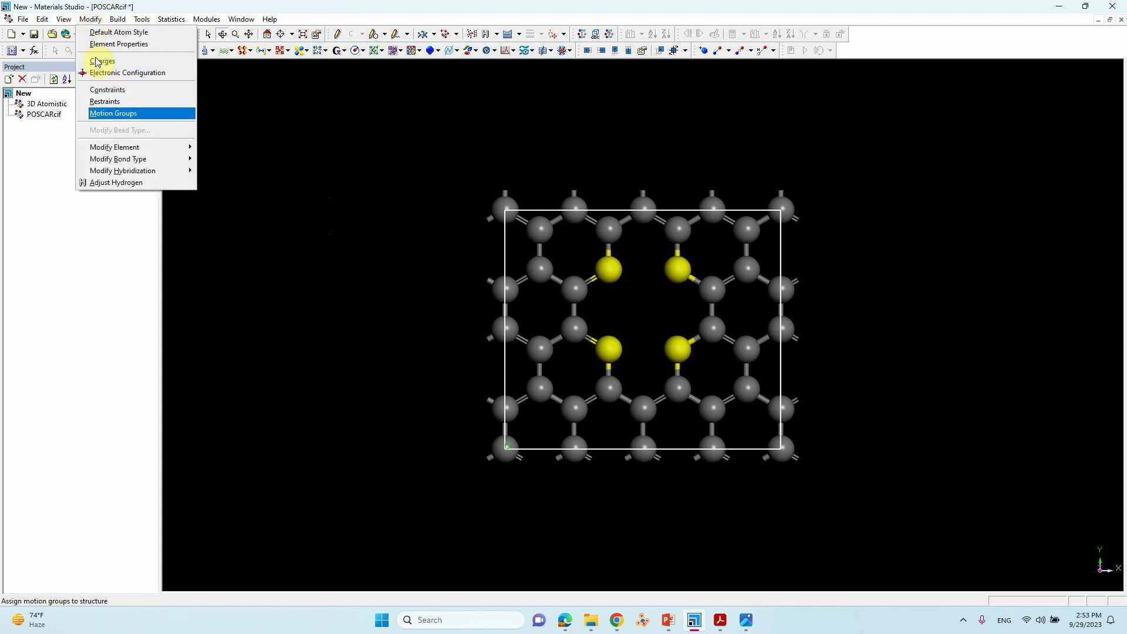
Change the four selected vacancy-edge carbons to nitrogen with Modify Element.
mouse_move(115, 147)
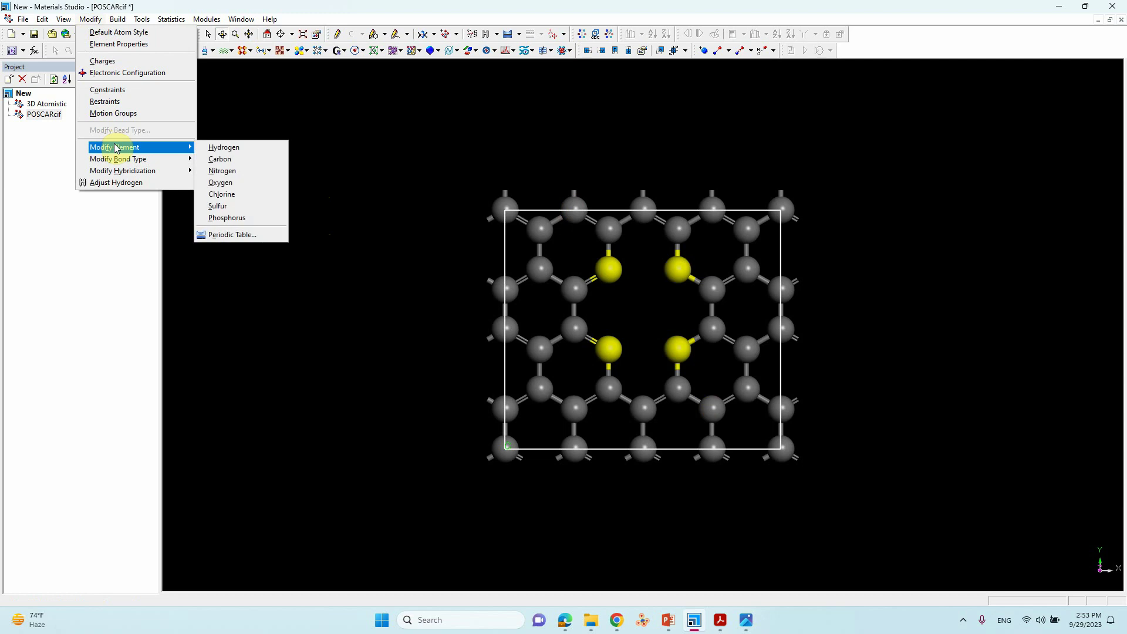
click(218, 170)
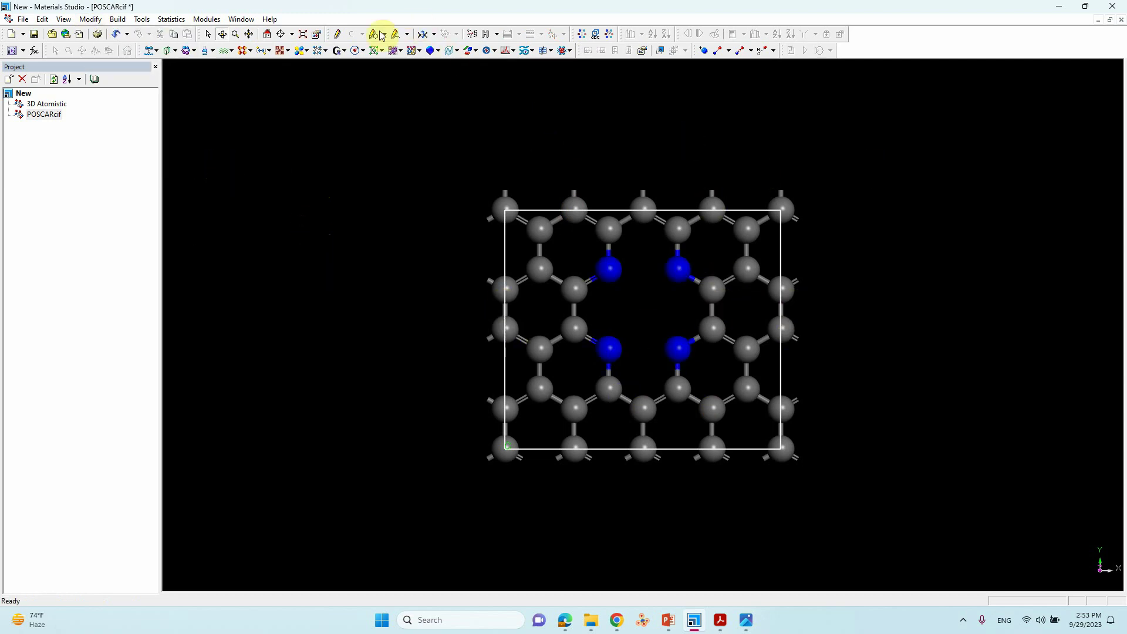
Choose manganese from the Periodic Table as the sketch element.
click(339, 35)
click(363, 35)
click(389, 135)
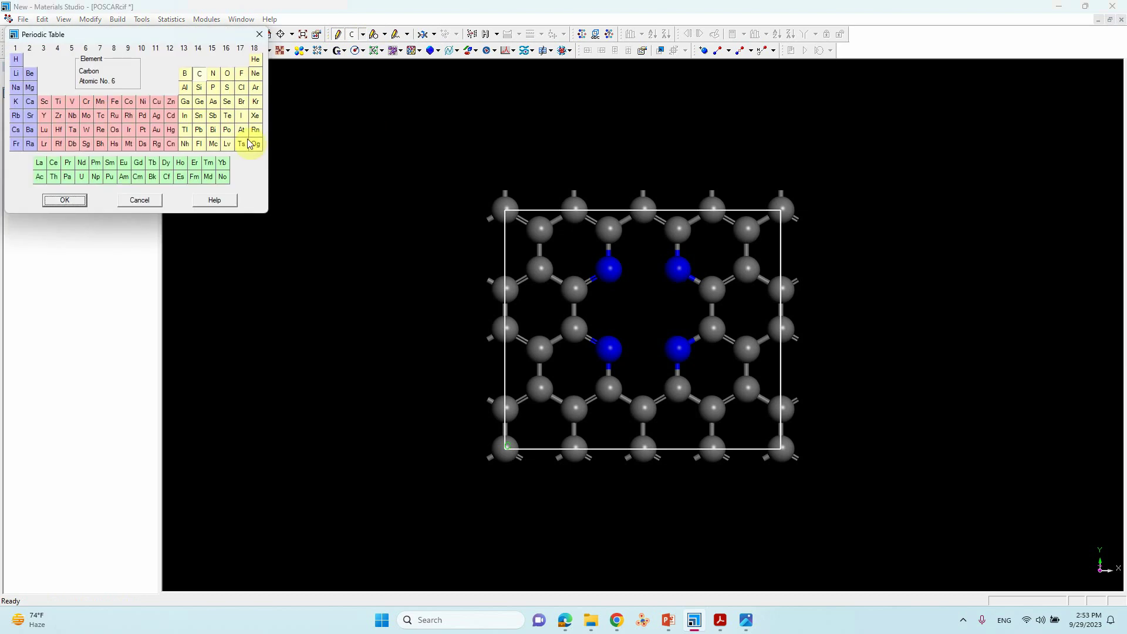
click(100, 104)
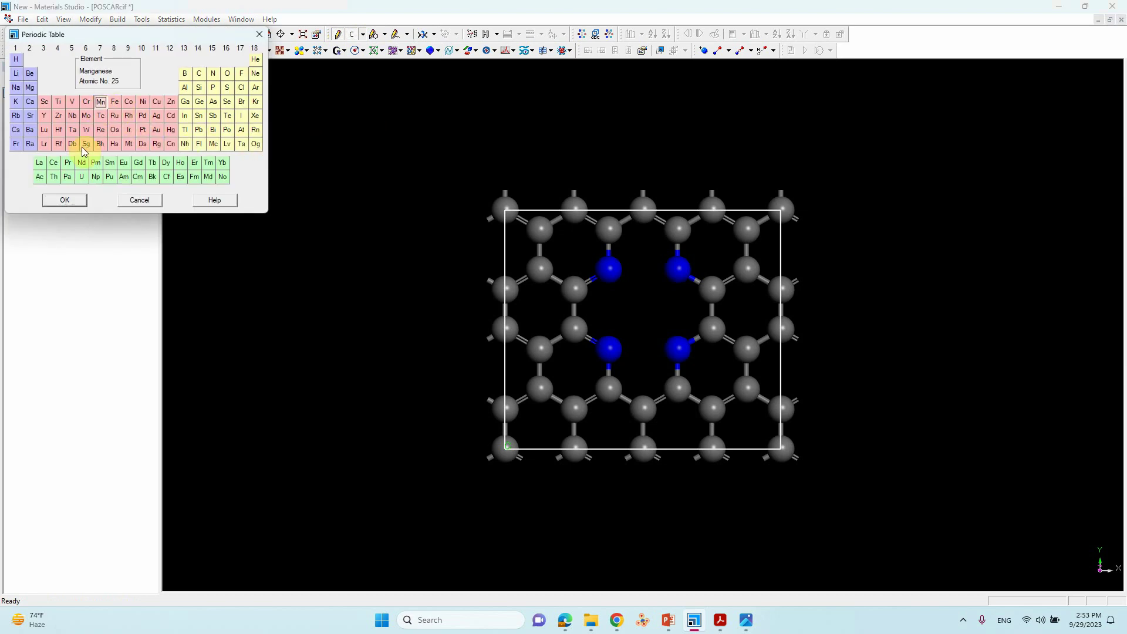
click(66, 201)
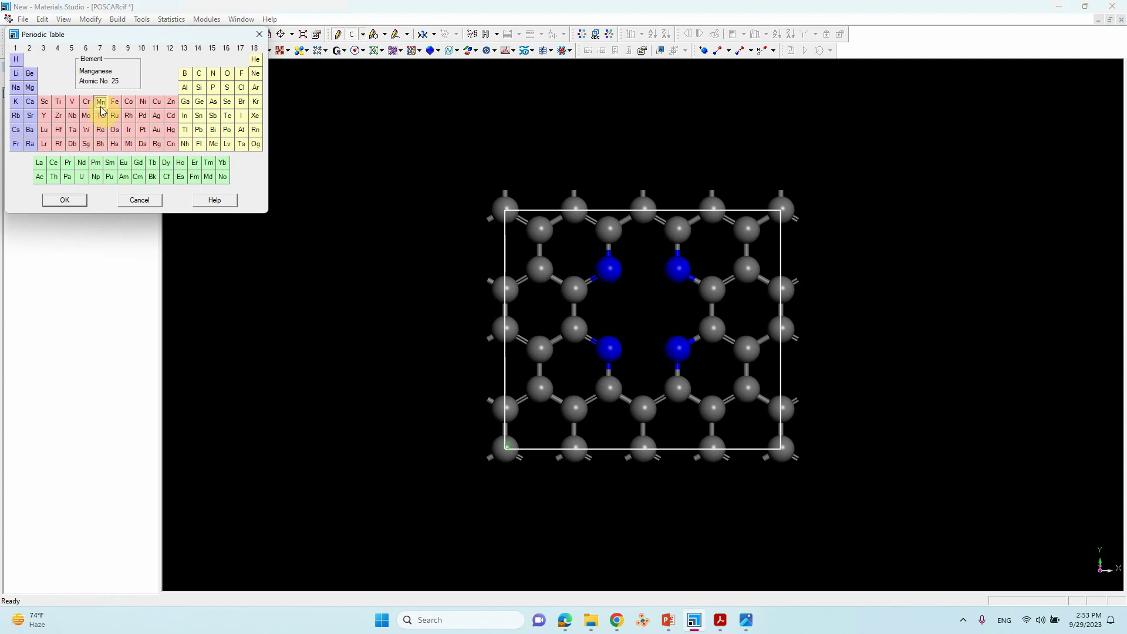
click(71, 200)
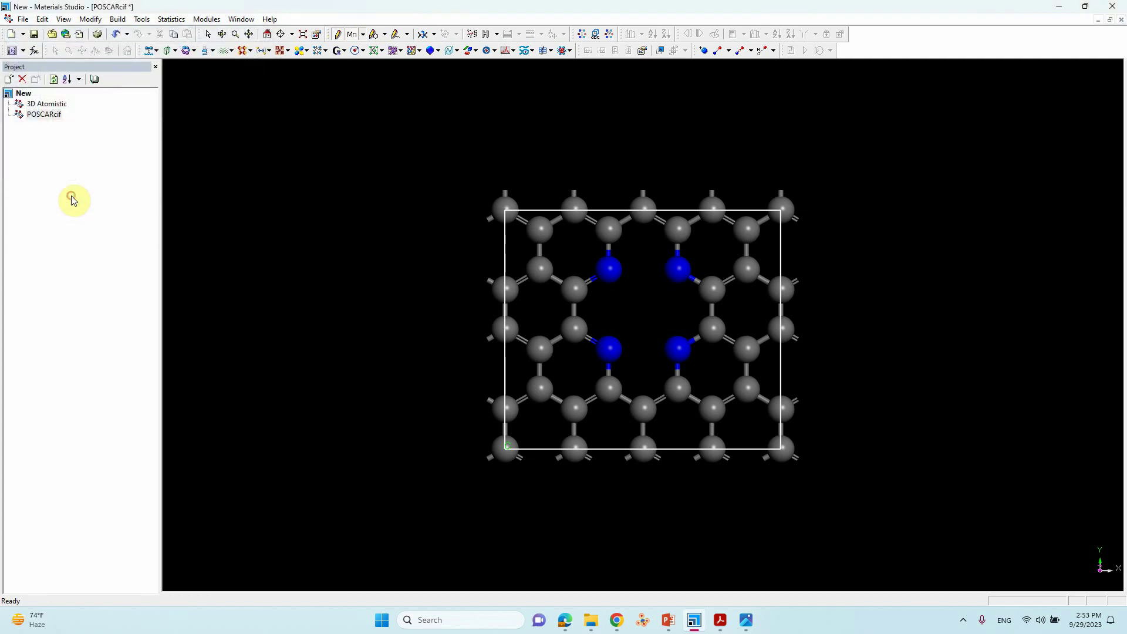
Sketch a Mn atom bonded to the upper-left nitrogen at about 2.52 bond length.
click(616, 256)
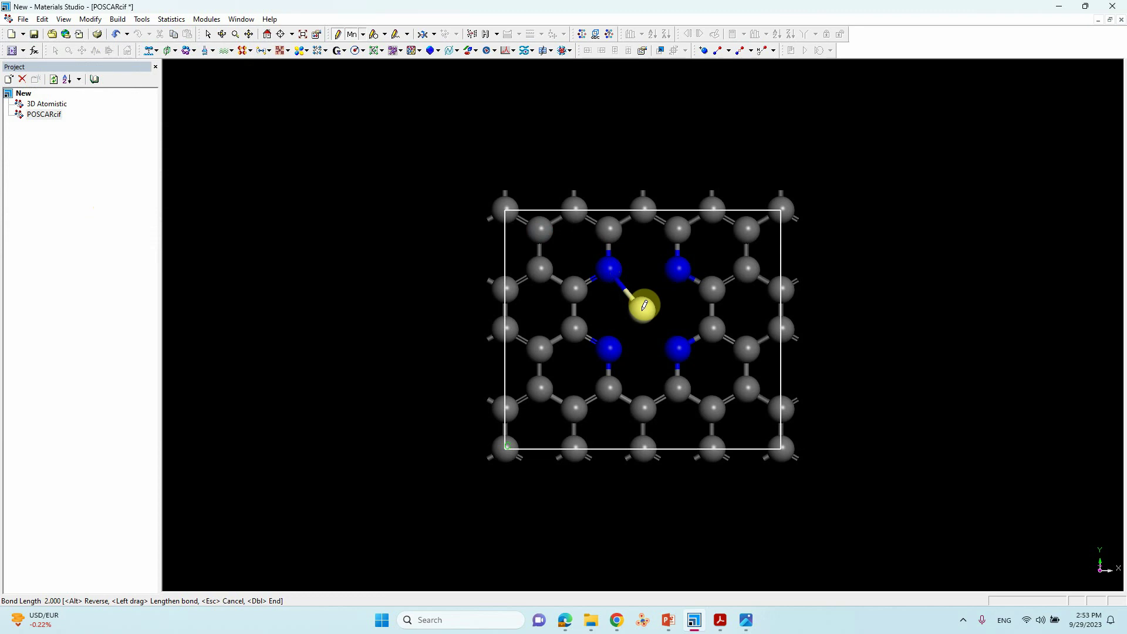
drag(644, 305, 642, 310)
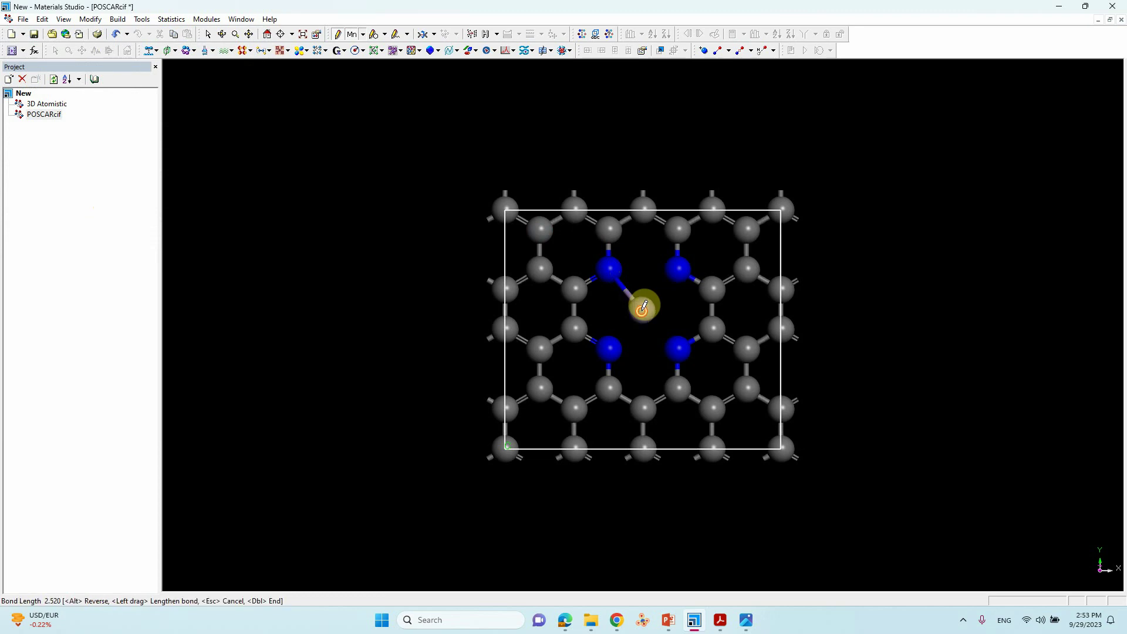
double_click(642, 308)
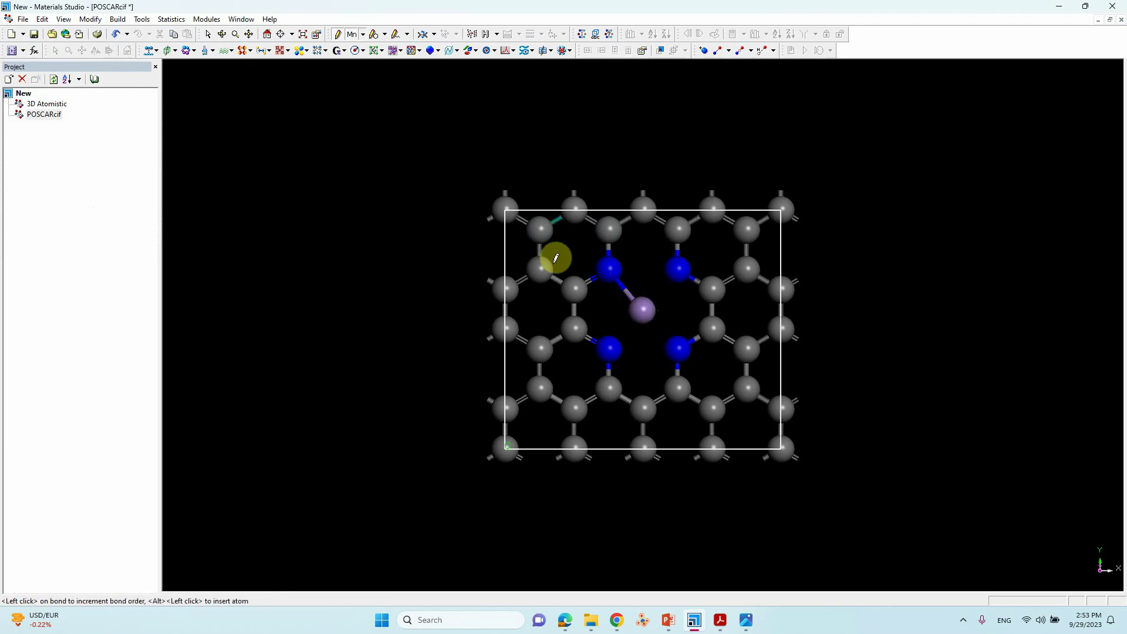
click(222, 34)
drag(659, 352, 655, 257)
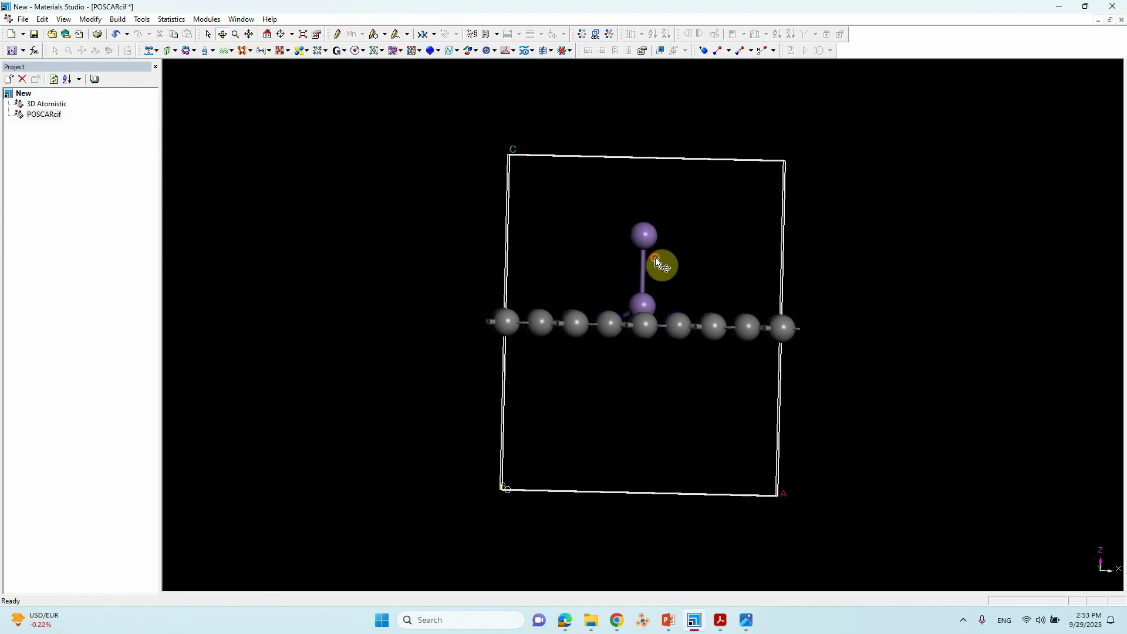
Delete the stray extra manganese atom sitting above the sheet.
click(644, 232)
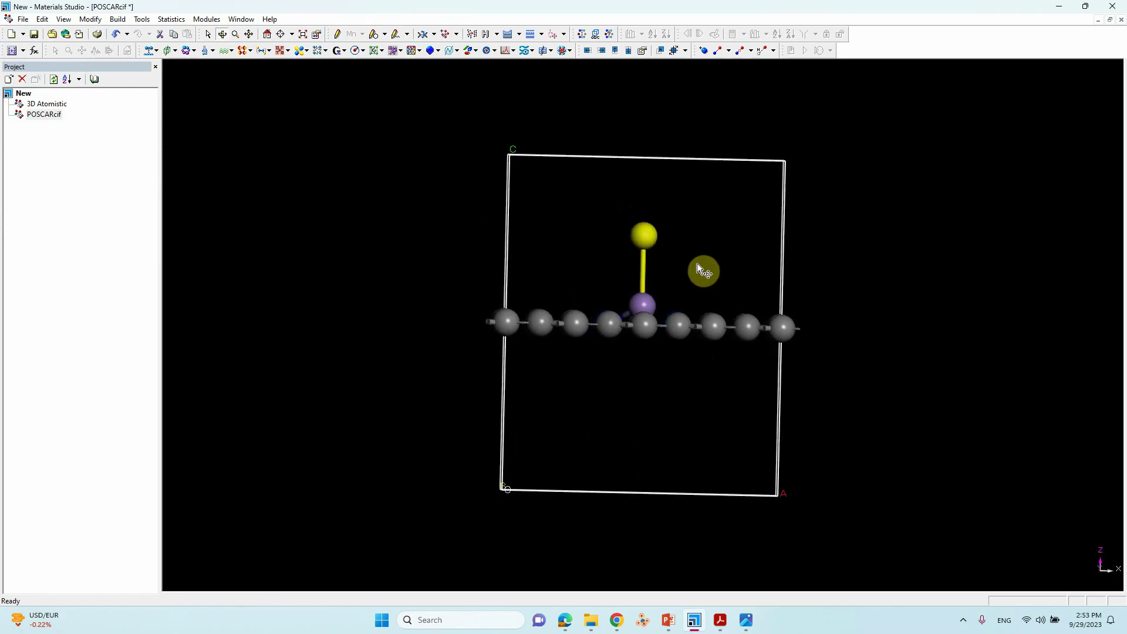
key(Delete)
drag(697, 263, 650, 185)
scroll(666, 334, up, 2)
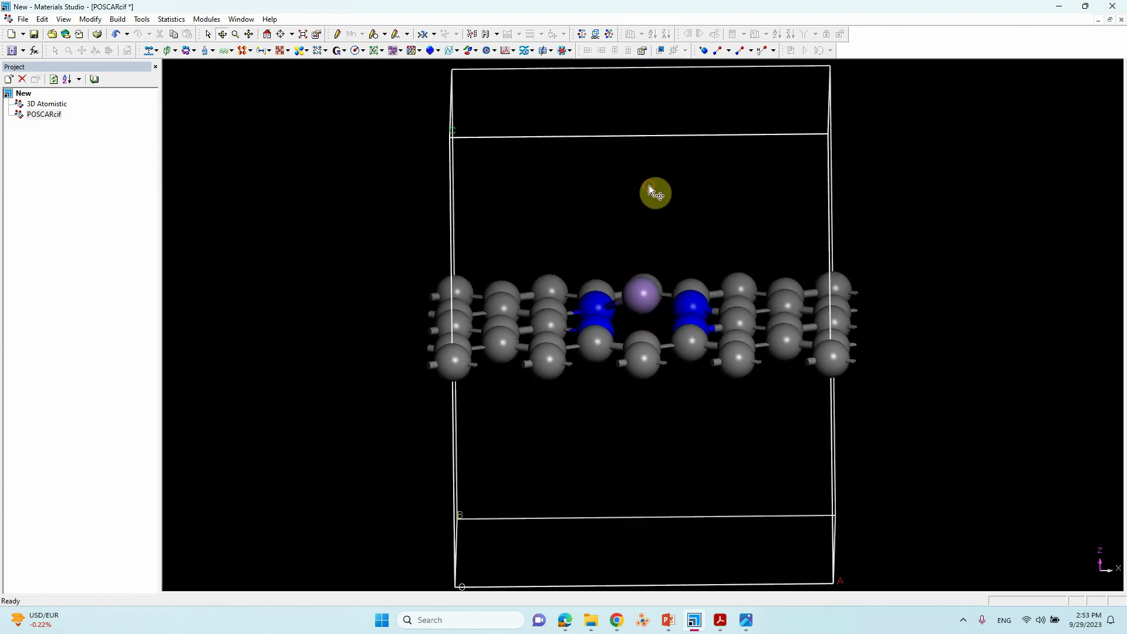
Move the Mn into the nitrogen gap, recalculate bonds, and check its in-plane position.
click(651, 295)
drag(646, 291, 721, 301)
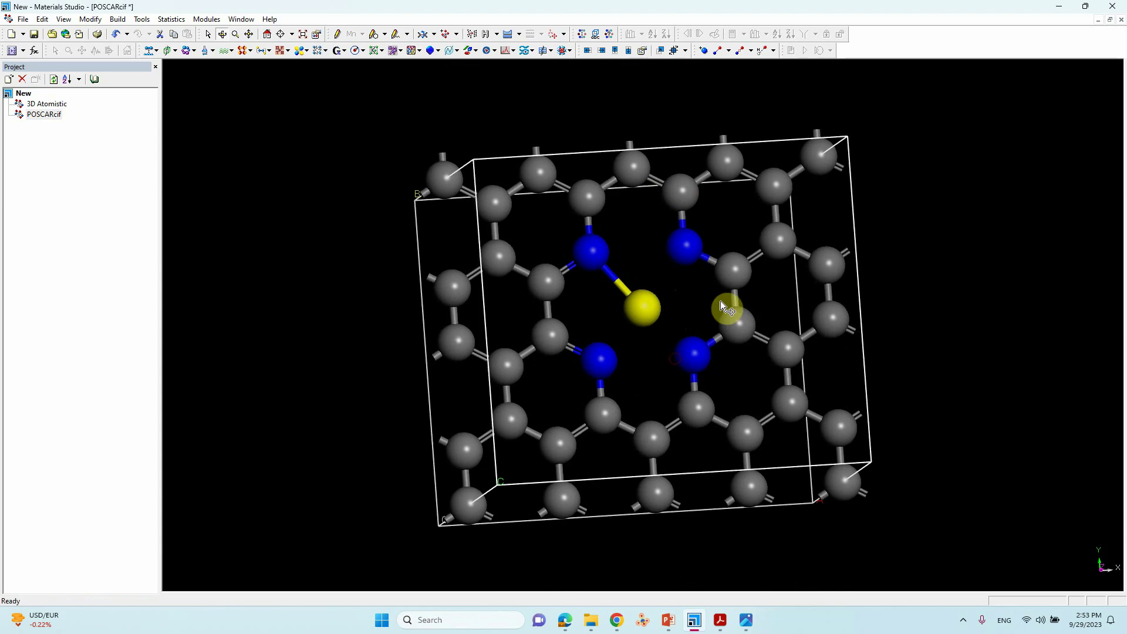
click(719, 51)
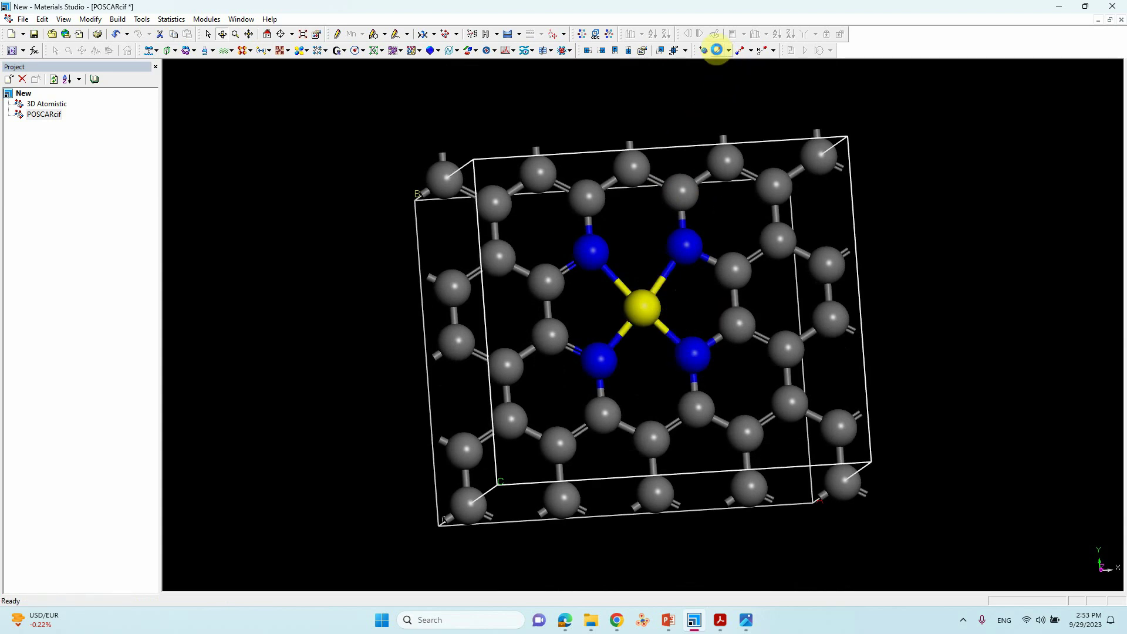
drag(702, 136, 629, 342)
click(693, 309)
drag(695, 315, 670, 306)
right_drag(669, 310, 618, 324)
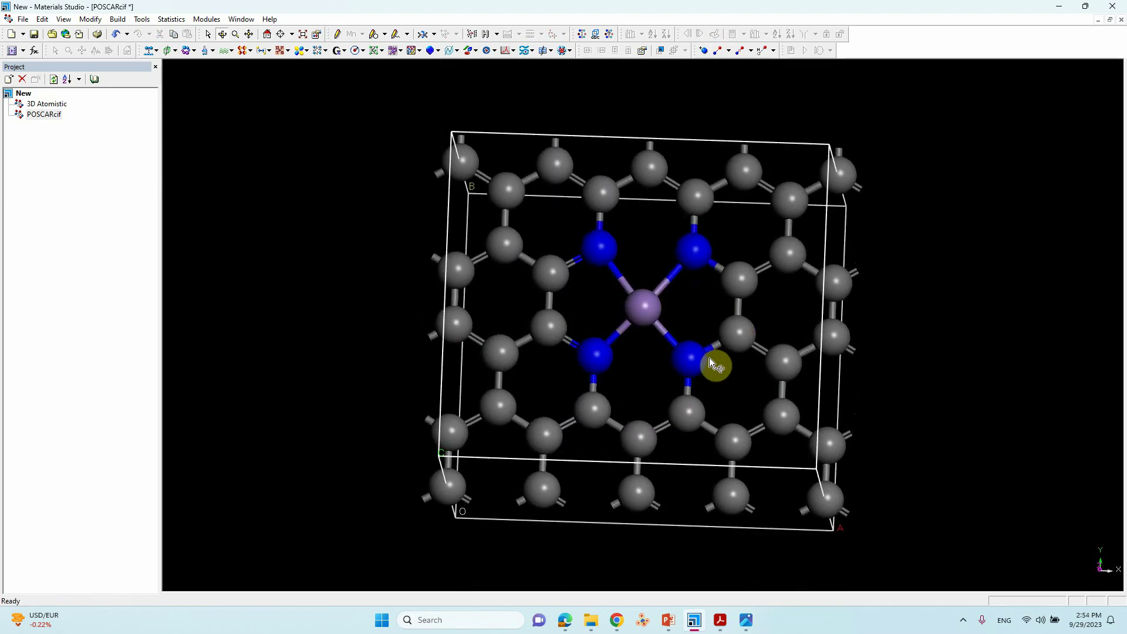
right_drag(709, 357, 740, 324)
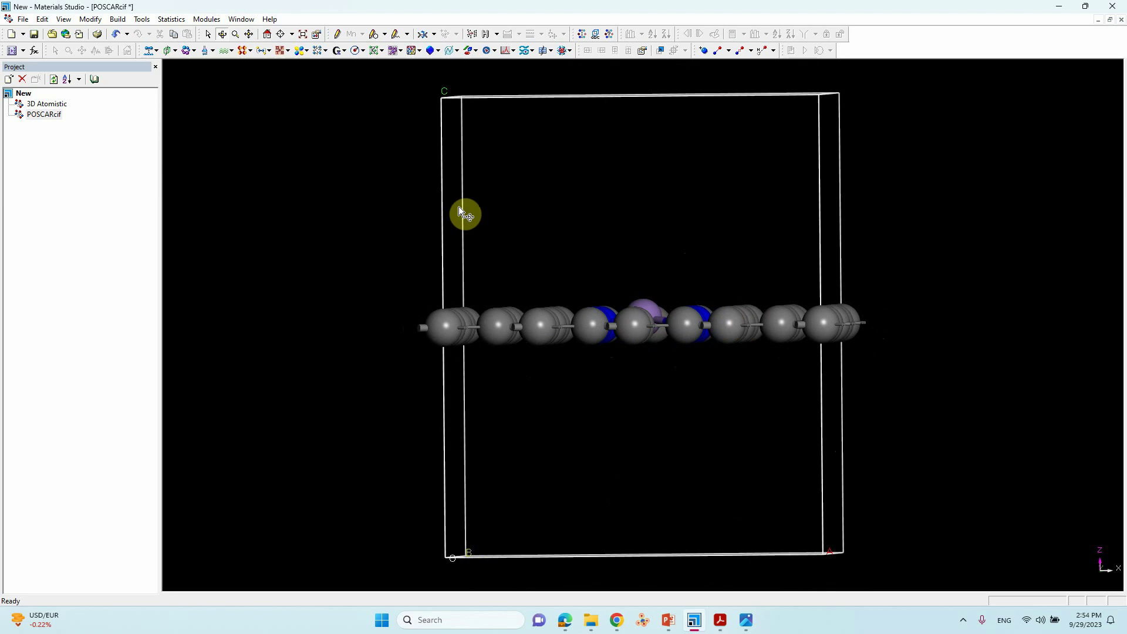
right_drag(485, 262, 669, 310)
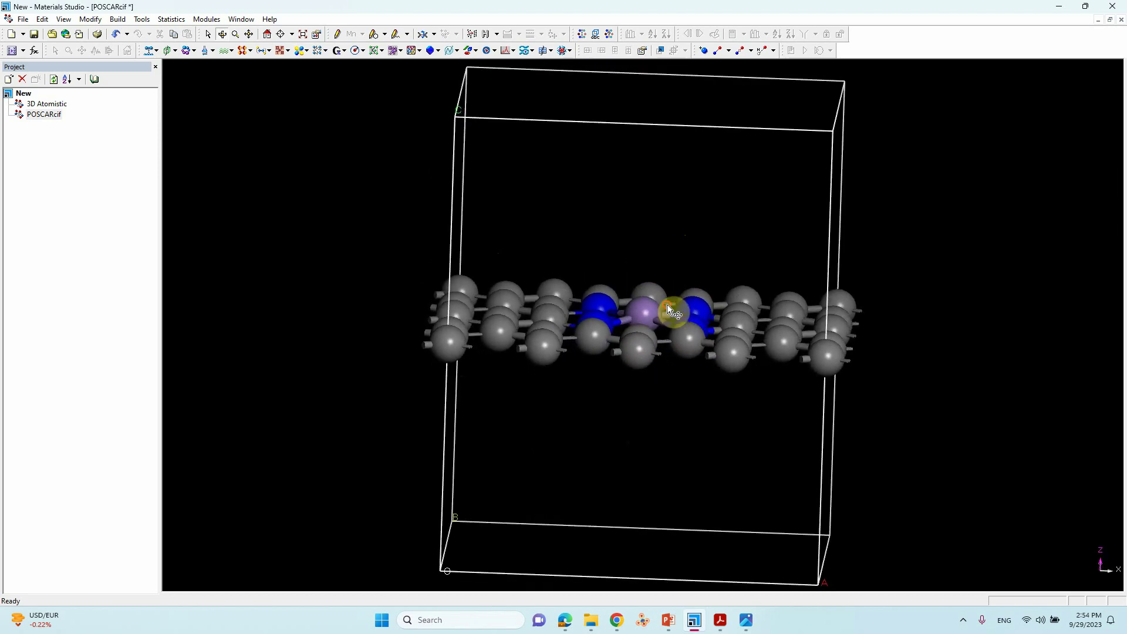
Pick carbon as the sketch element and draw a vertical C–C chain up from Mn.
click(363, 34)
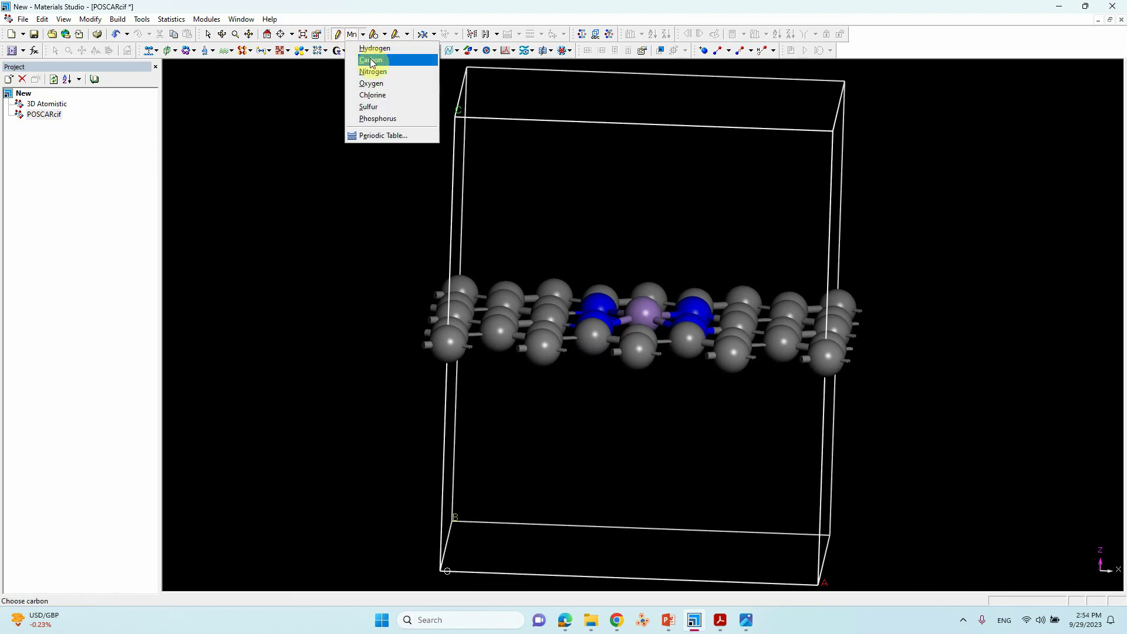
click(368, 61)
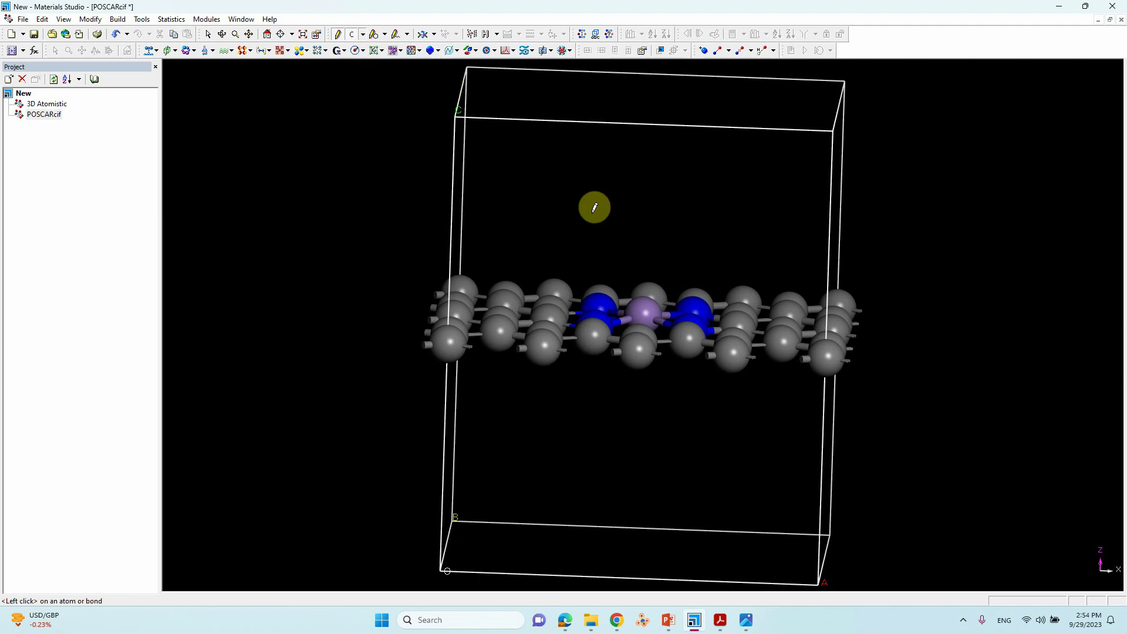
click(651, 299)
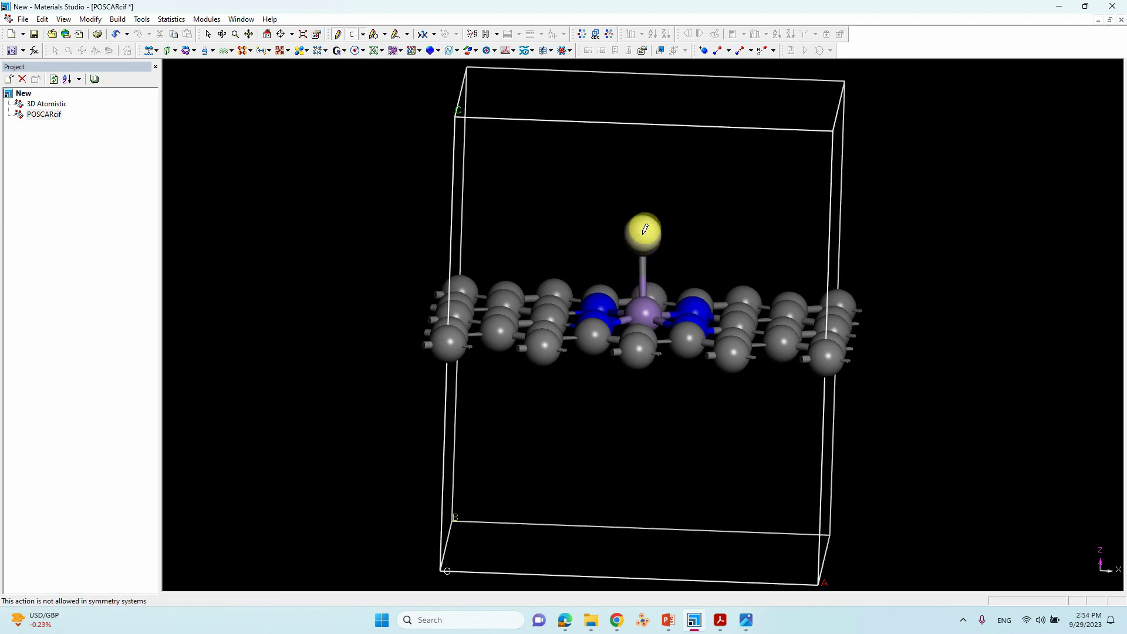
click(644, 233)
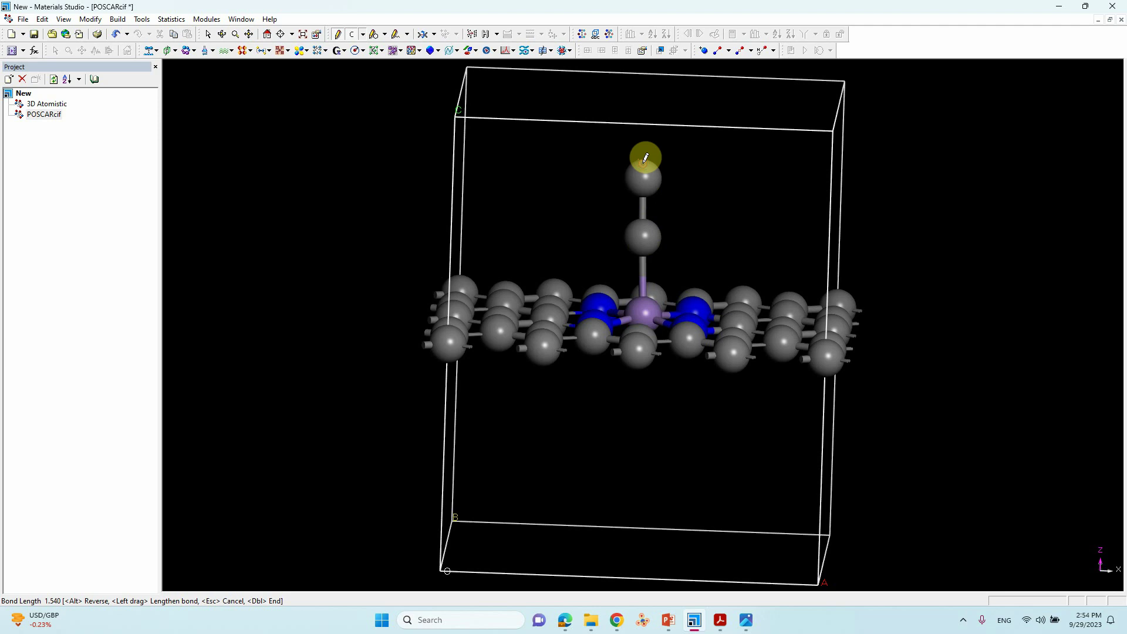
double_click(646, 175)
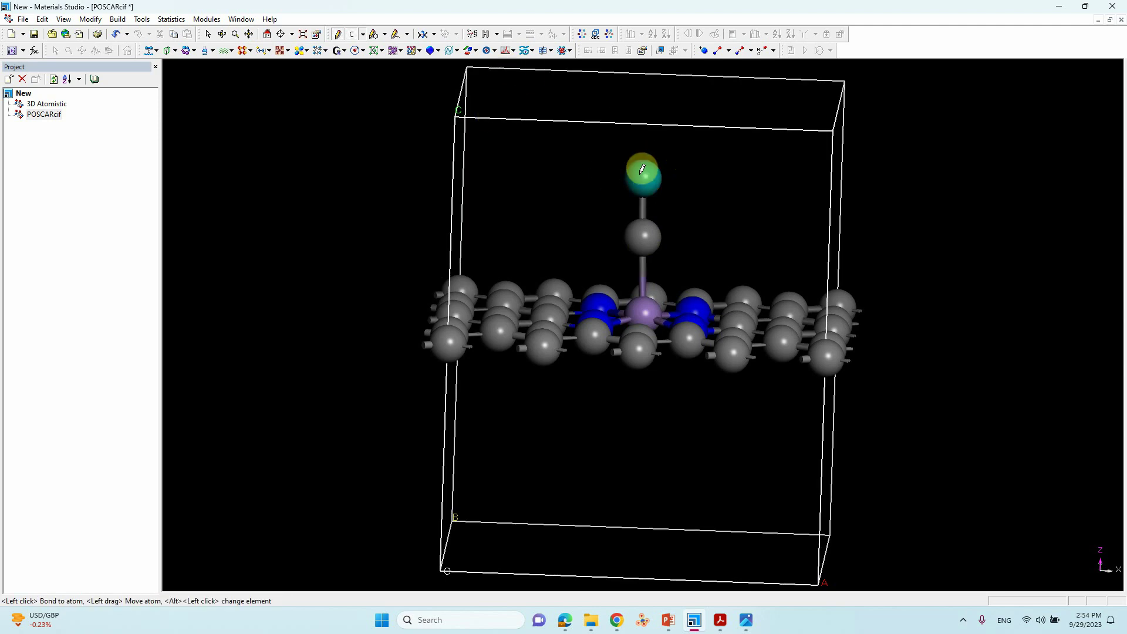
Change the top carbon of the axial chain to oxygen.
click(224, 35)
drag(643, 190, 674, 233)
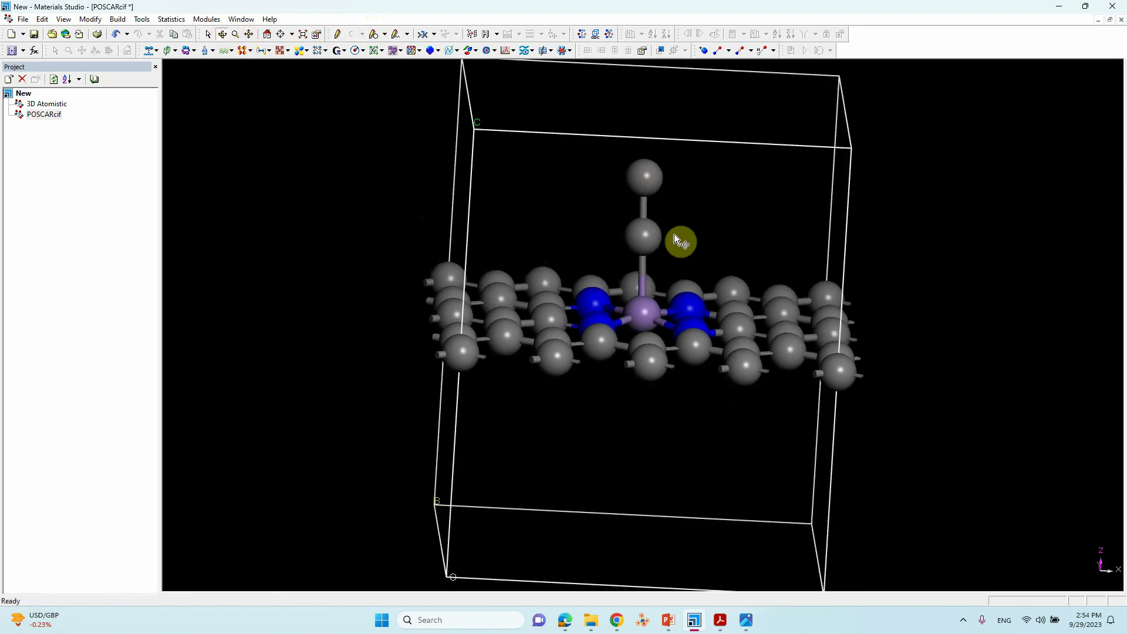
click(650, 177)
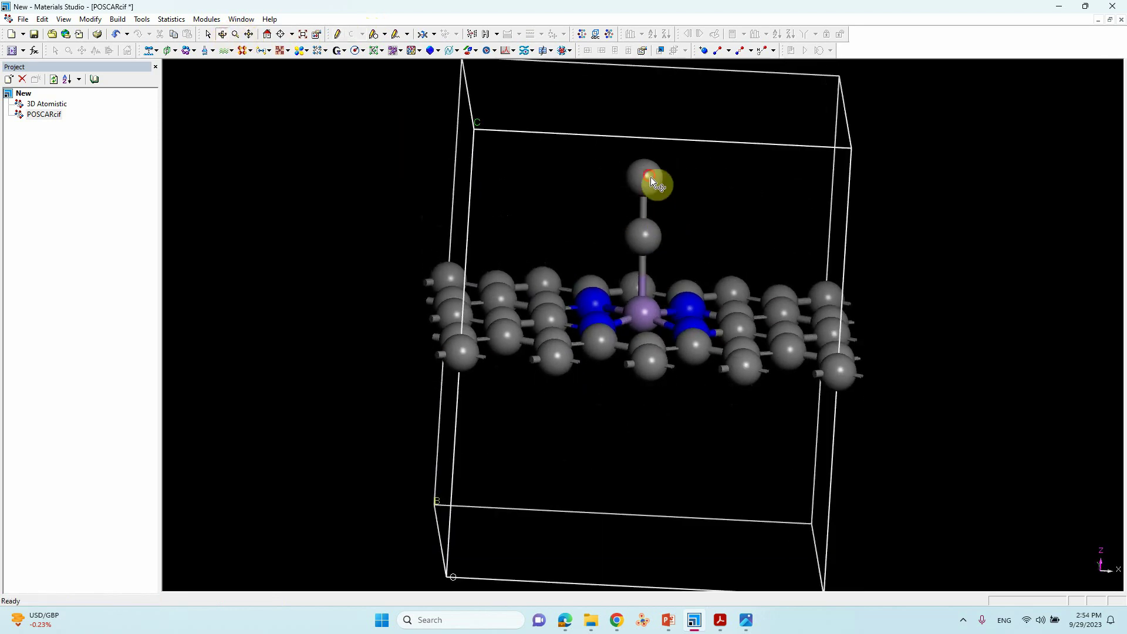
click(92, 21)
mouse_move(139, 146)
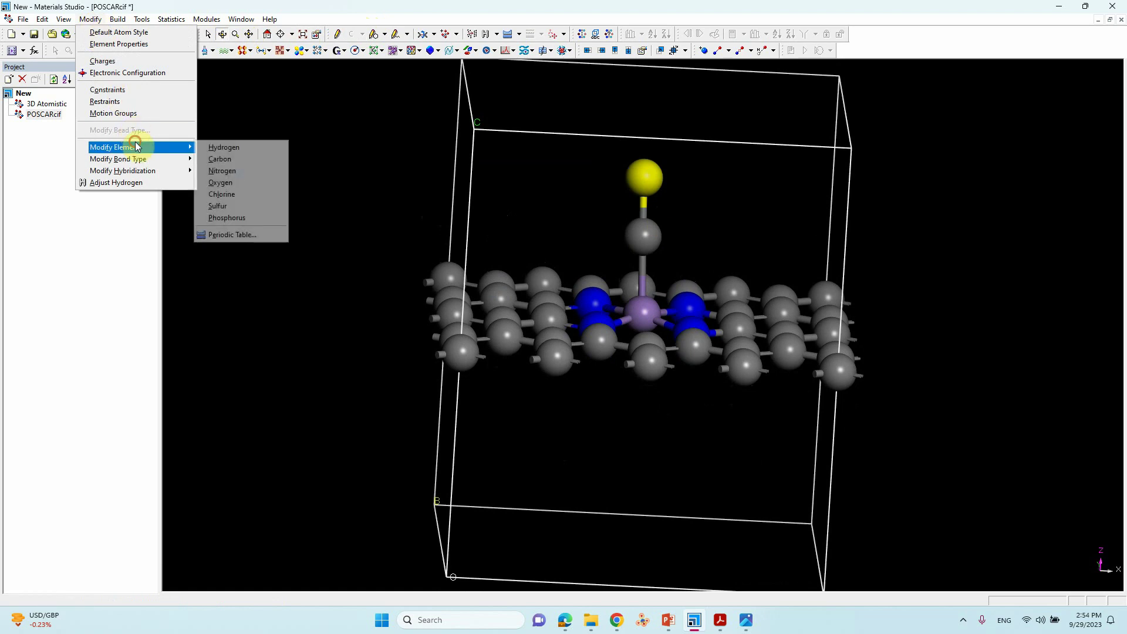
click(224, 182)
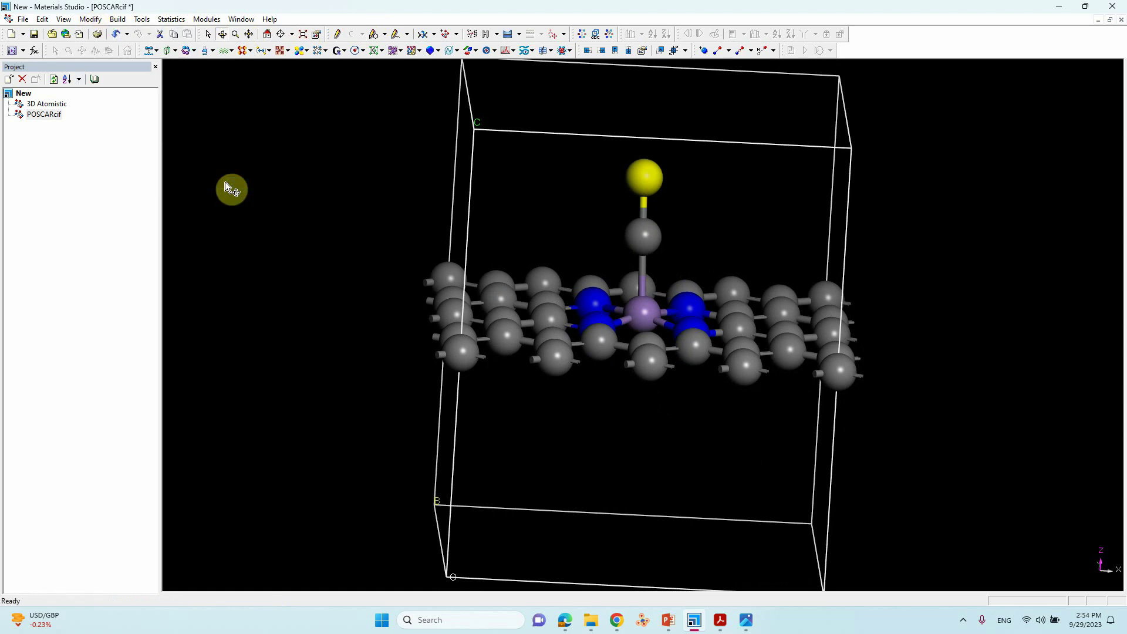
Recalculate bonds so the C–O becomes a double bond, then view from above.
click(679, 199)
right_drag(679, 199, 710, 168)
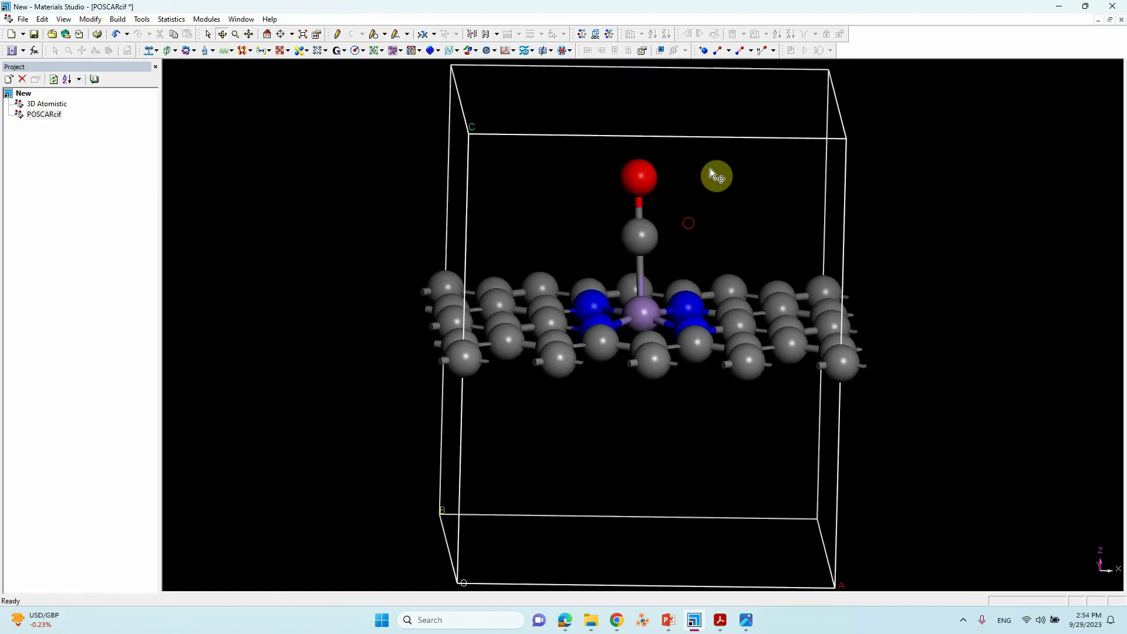
click(719, 51)
mouse_move(716, 127)
right_down()
mouse_move(695, 288)
mouse_move(694, 213)
mouse_move(625, 191)
mouse_move(627, 327)
mouse_move(660, 307)
right_up()
click(651, 309)
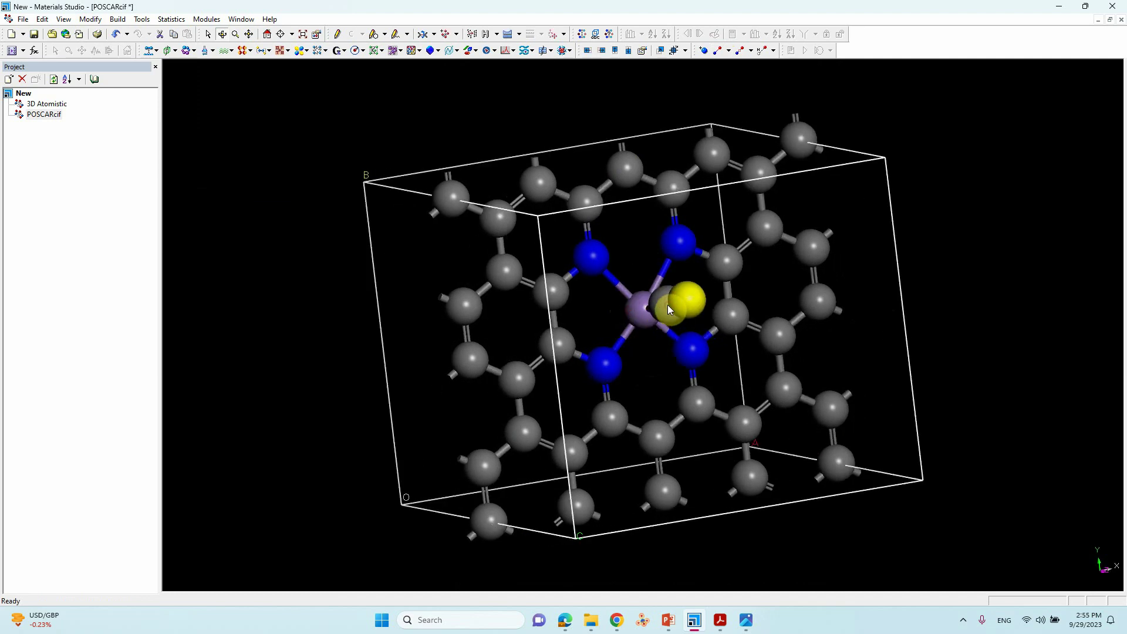
click(684, 304)
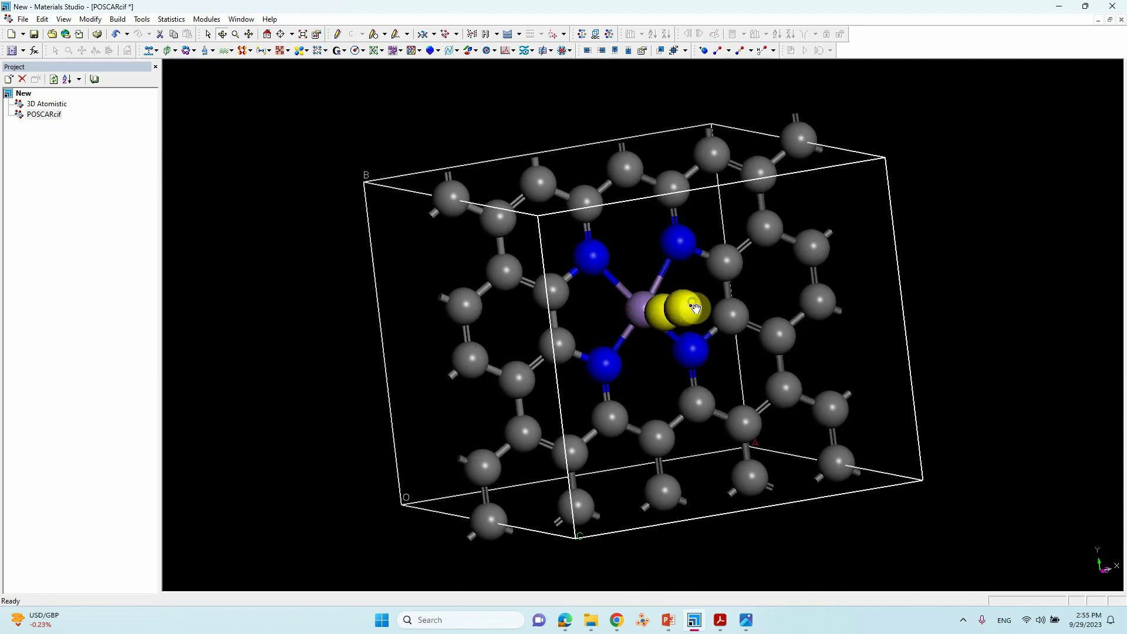
right_drag(686, 309, 561, 214)
click(561, 216)
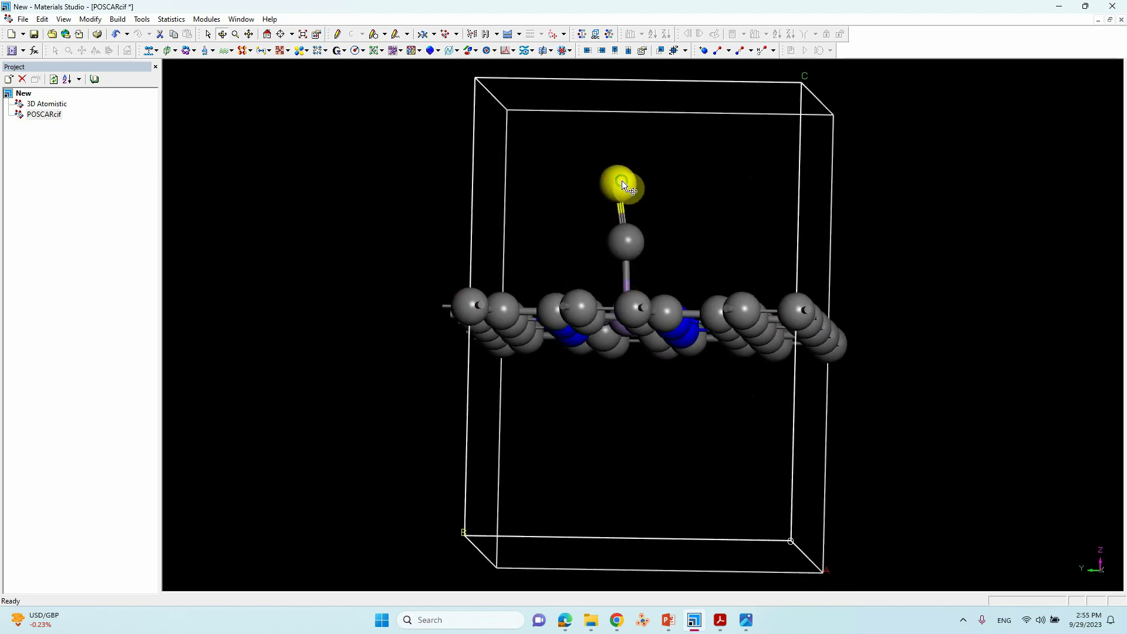
drag(622, 181, 634, 185)
right_drag(634, 185, 567, 320)
click(671, 220)
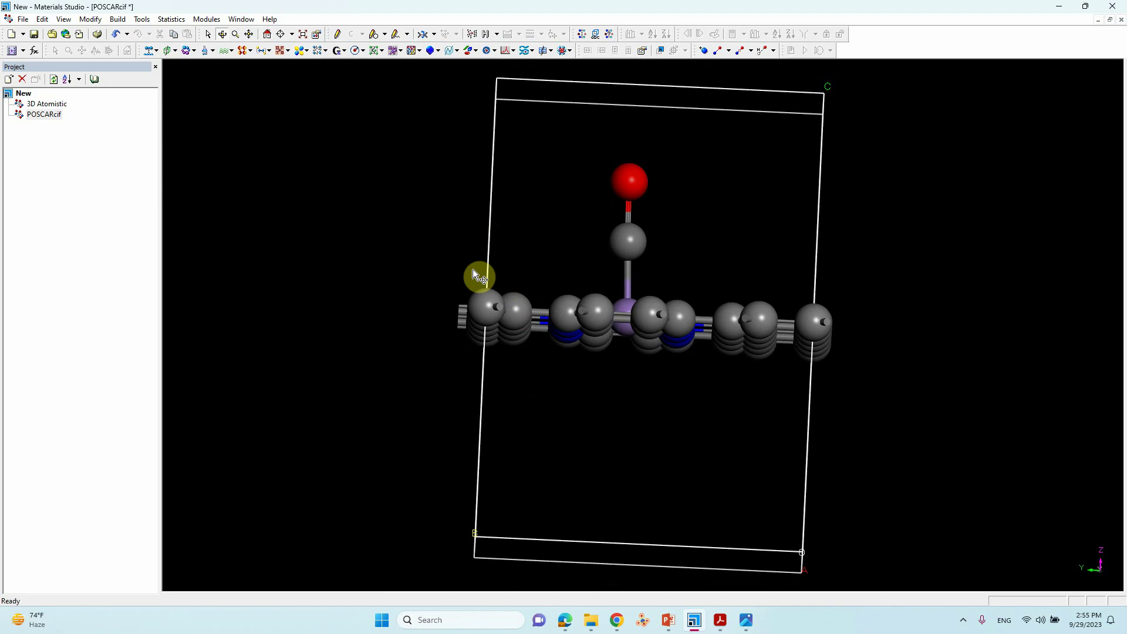
Select every atom in the small graphene cell and translate them upward inside the unit cell.
right_drag(834, 312, 696, 241)
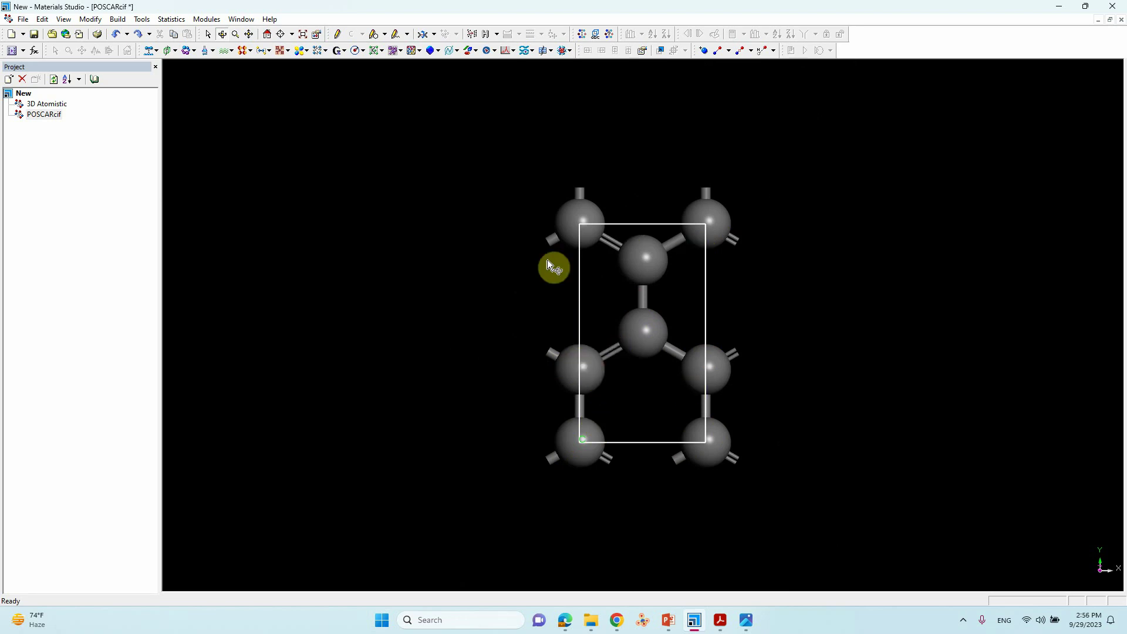
drag(533, 199, 755, 468)
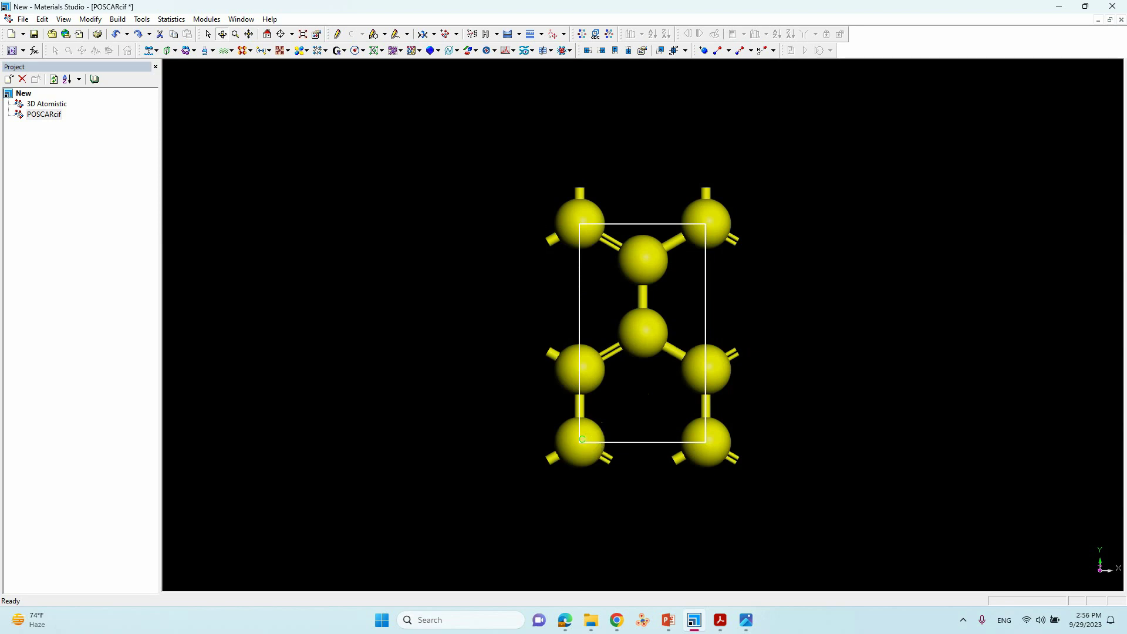
drag(594, 433, 597, 370)
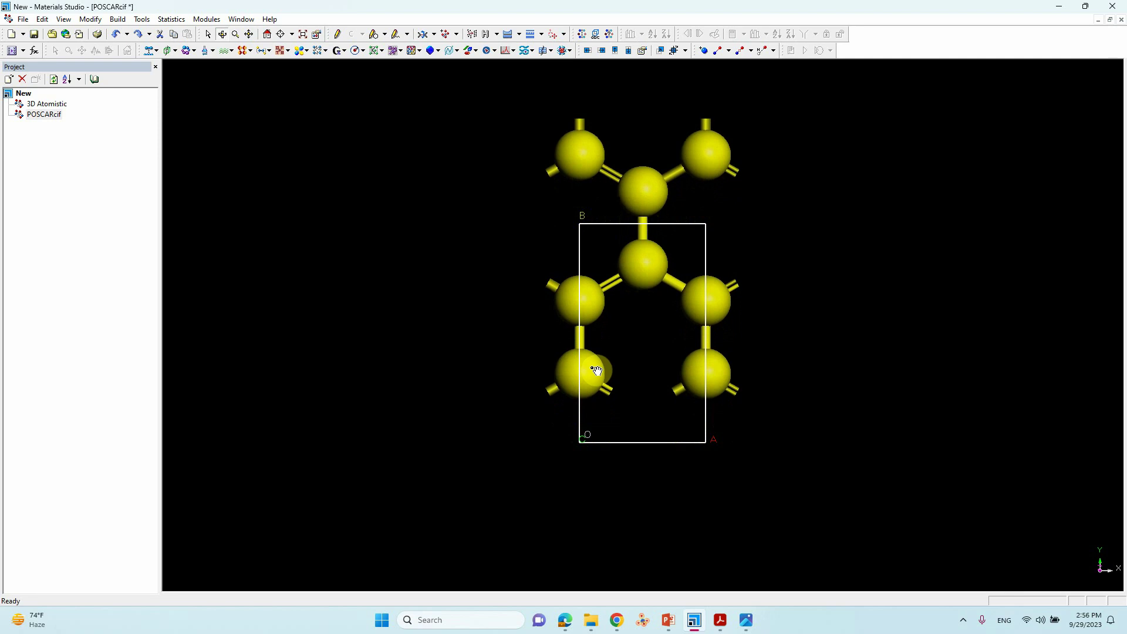
drag(596, 371, 593, 368)
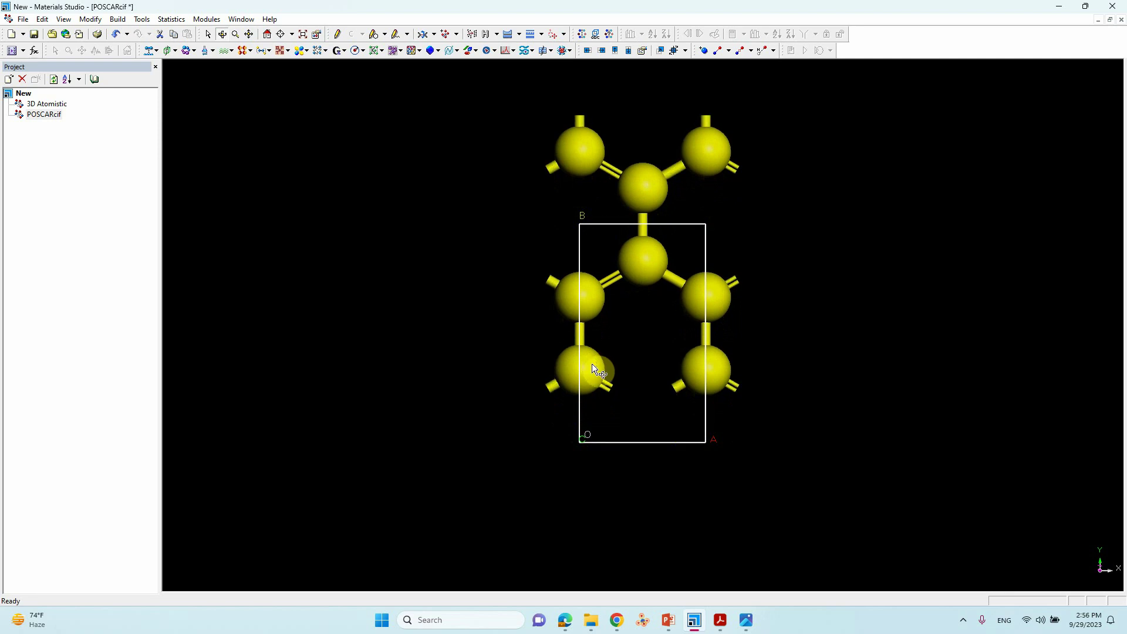
Clear the atom selection and bring up the Display Style settings for the view.
right_click(327, 248)
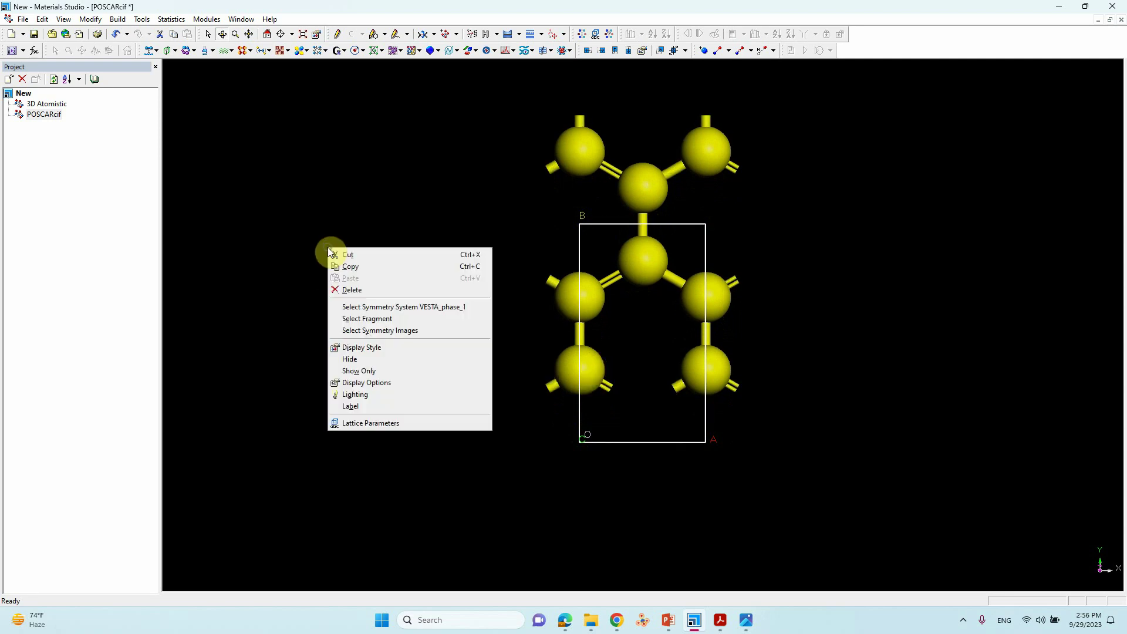
click(291, 224)
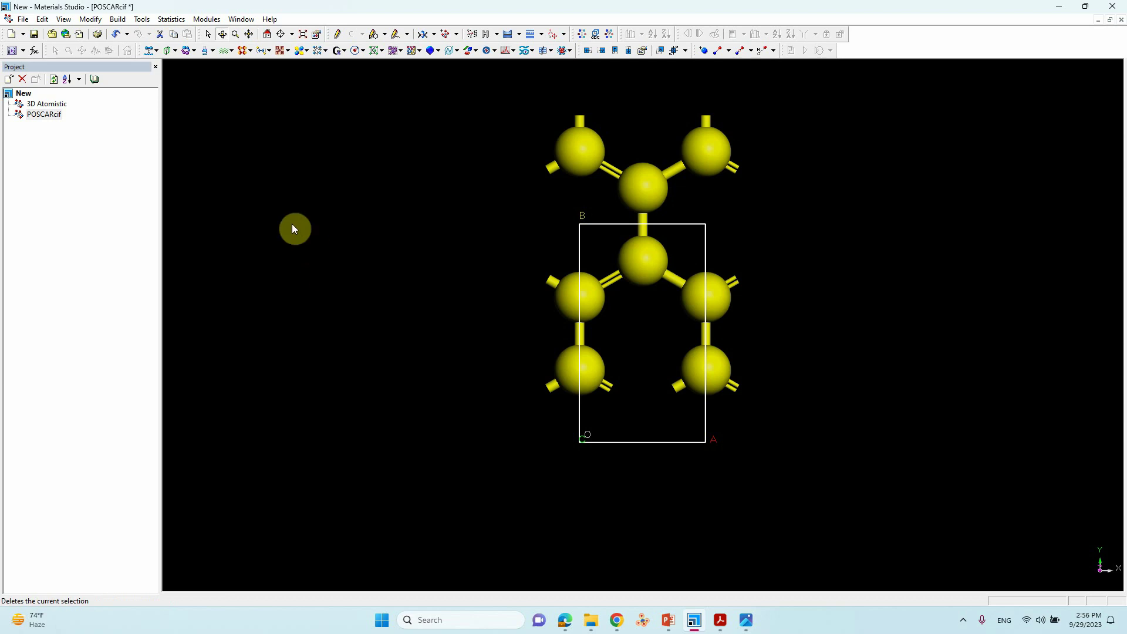
click(291, 223)
right_click(333, 234)
click(367, 293)
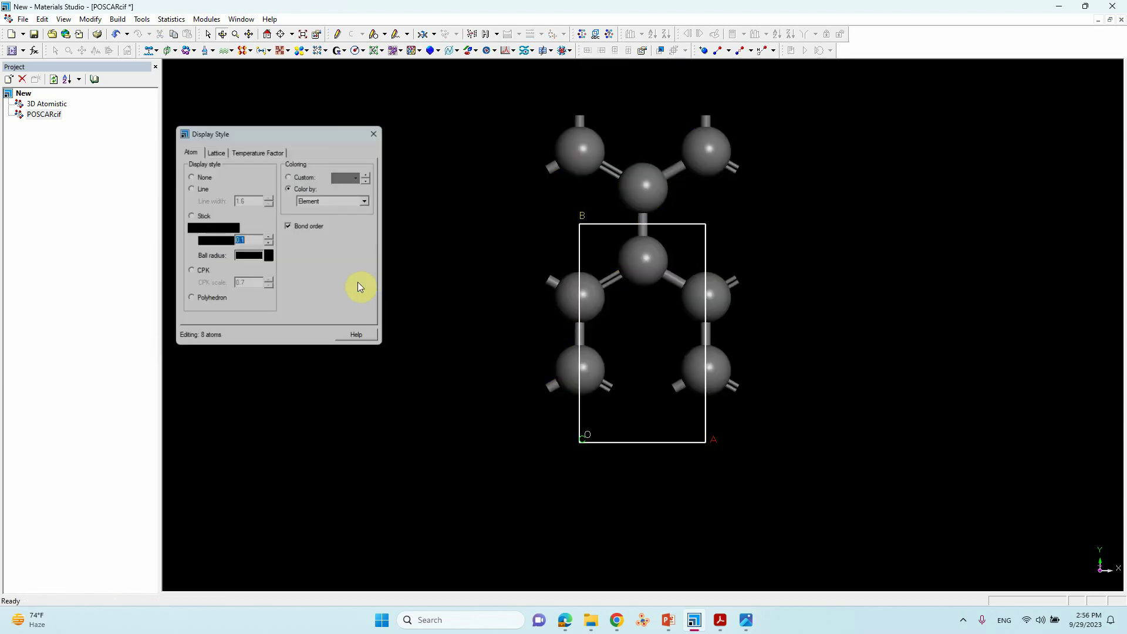
Set the lattice display range to 3 cells along A and 2 along B.
click(214, 149)
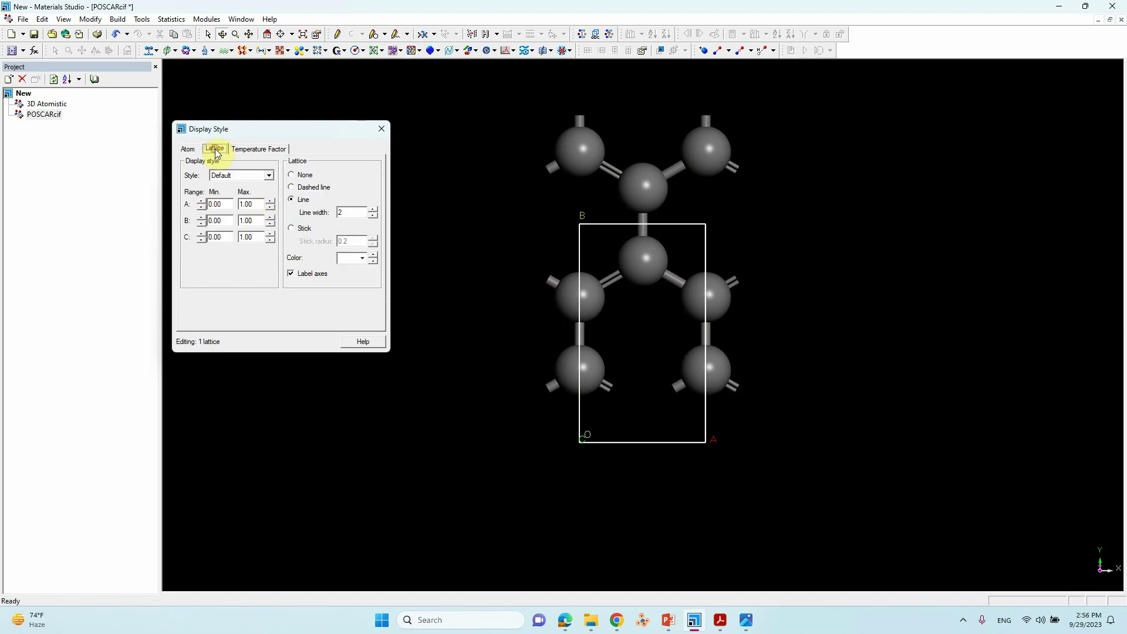
click(272, 207)
click(271, 202)
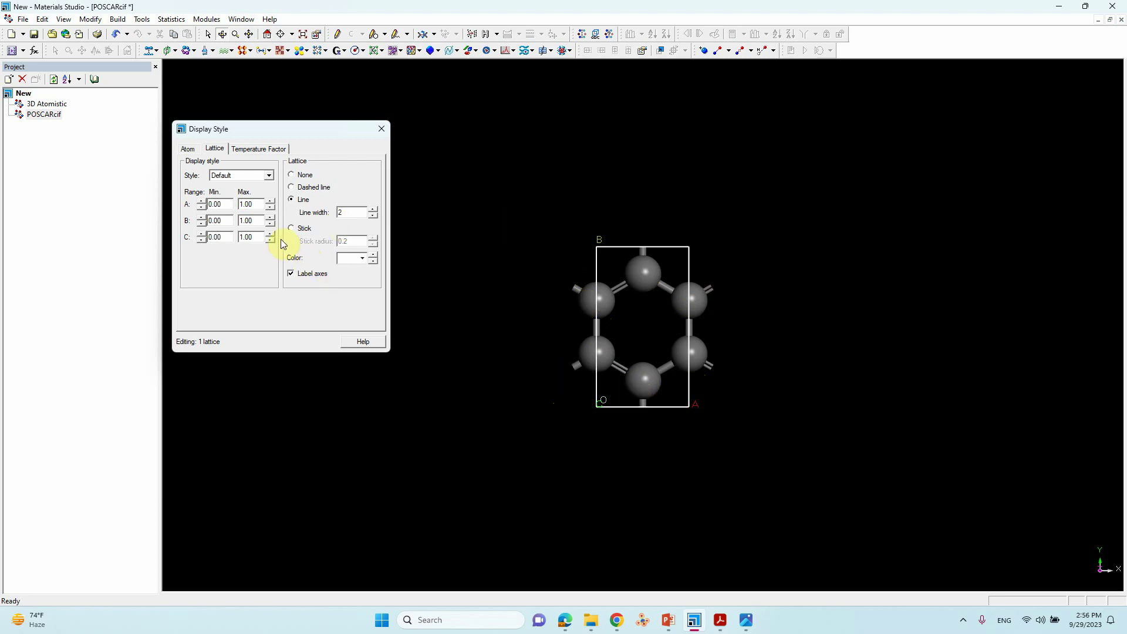
click(270, 208)
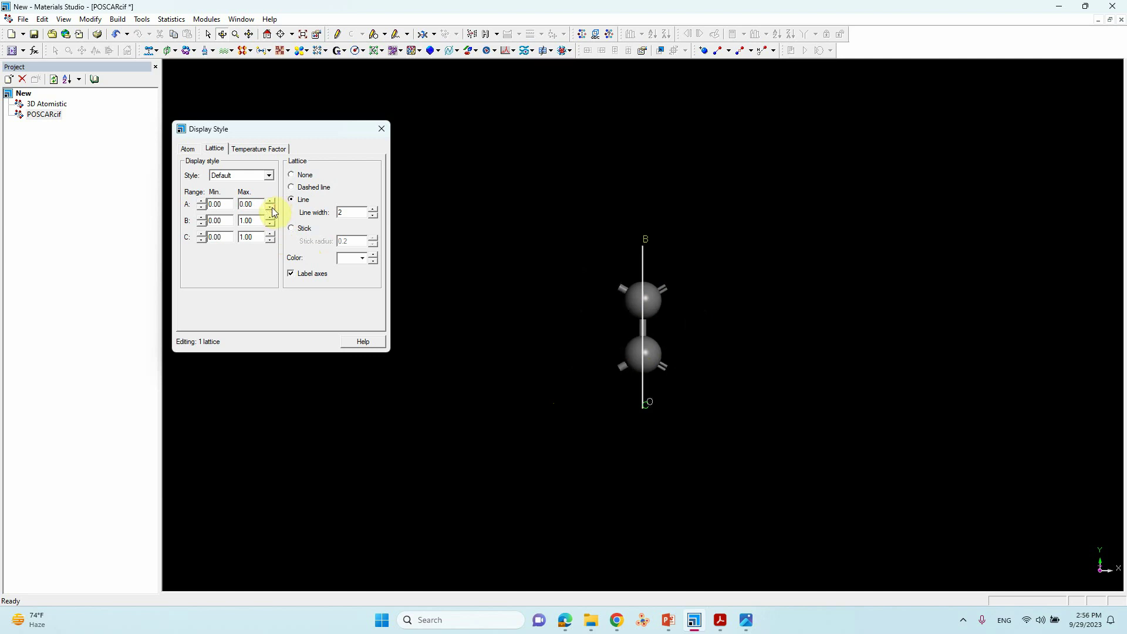
click(271, 207)
click(270, 205)
click(271, 205)
click(270, 205)
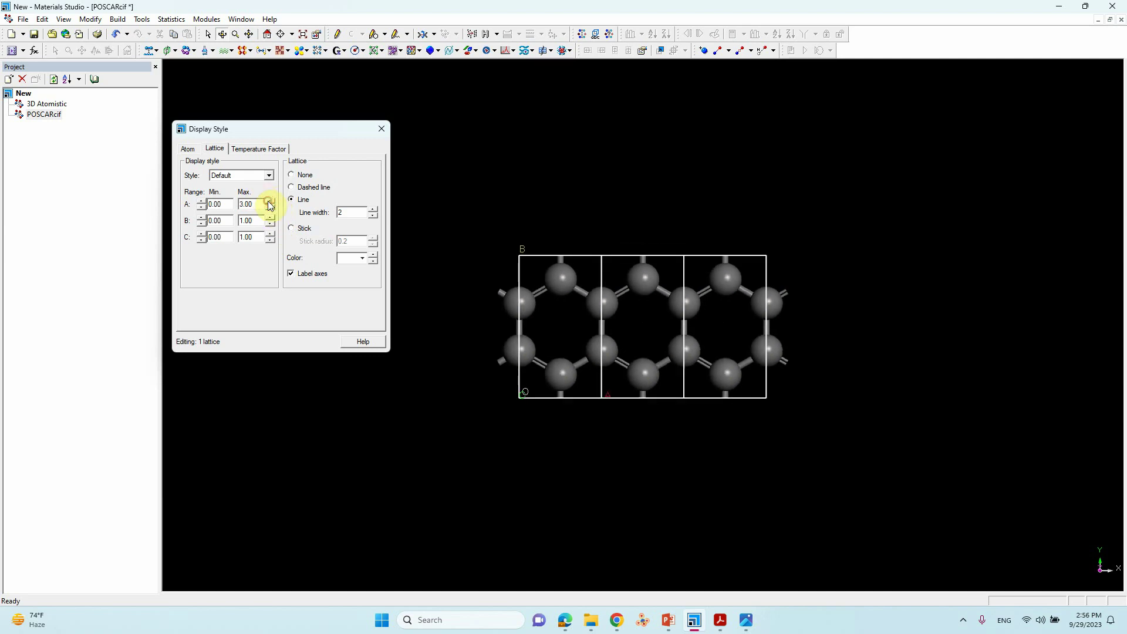
click(271, 217)
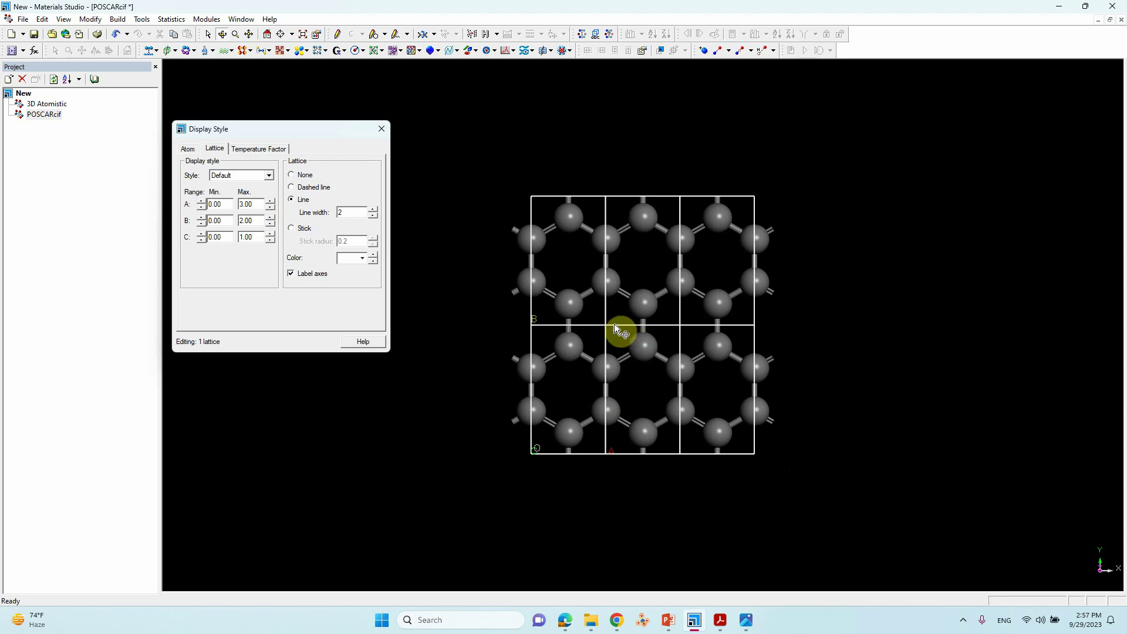
drag(291, 129, 285, 131)
Create a 3 × 2 × 1 supercell from the repeated cells and close both dialogs.
click(224, 35)
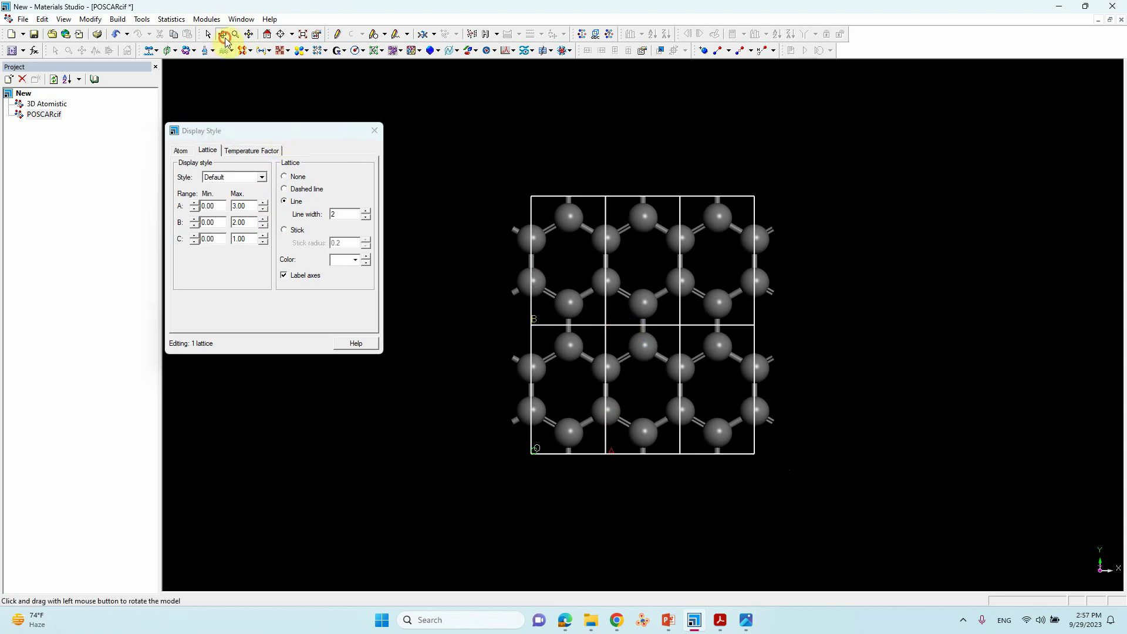
drag(505, 282, 622, 234)
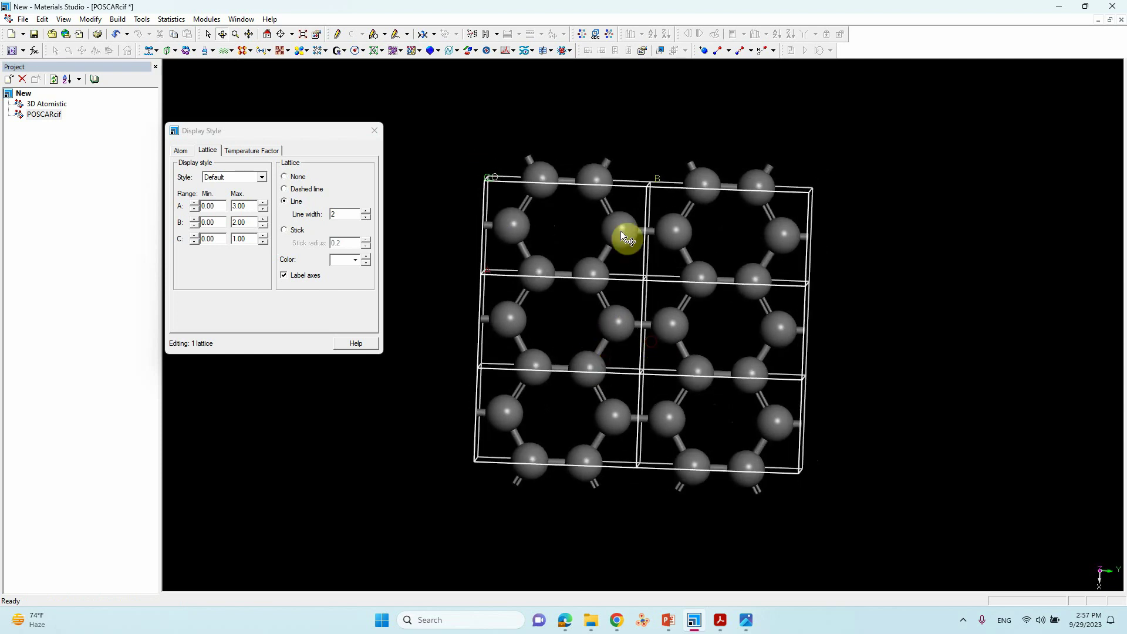
click(117, 20)
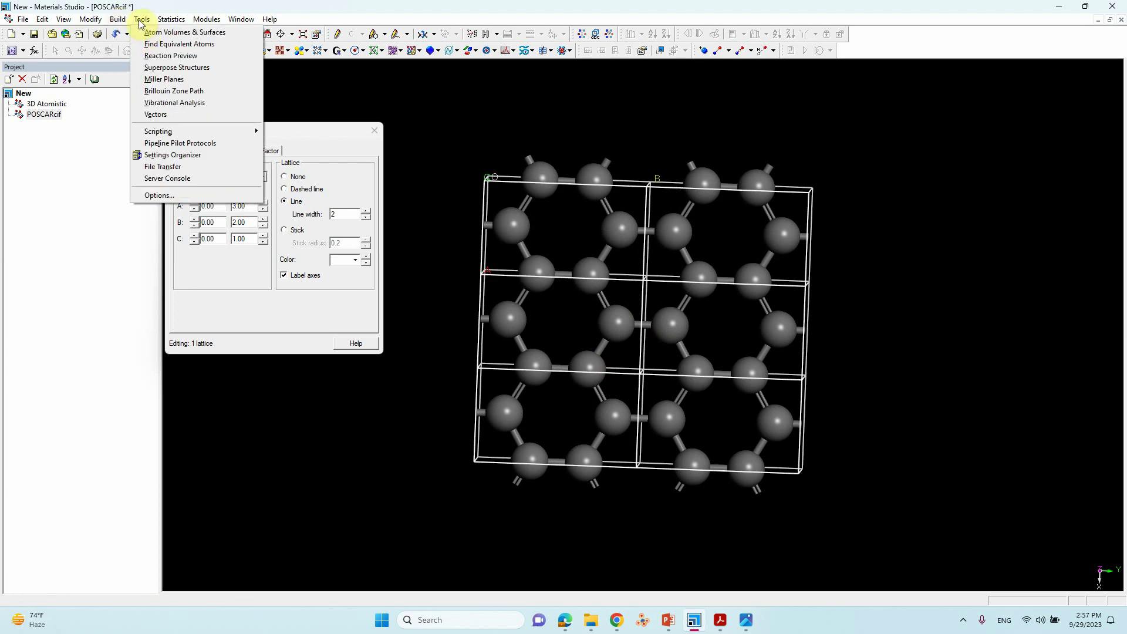
mouse_move(153, 136)
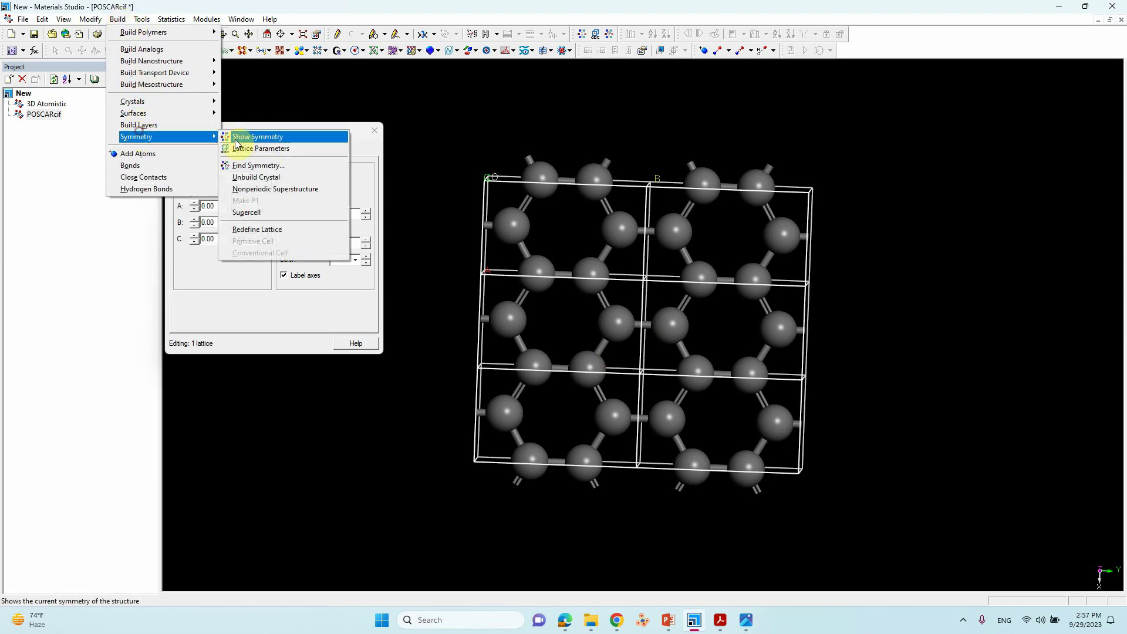
click(240, 212)
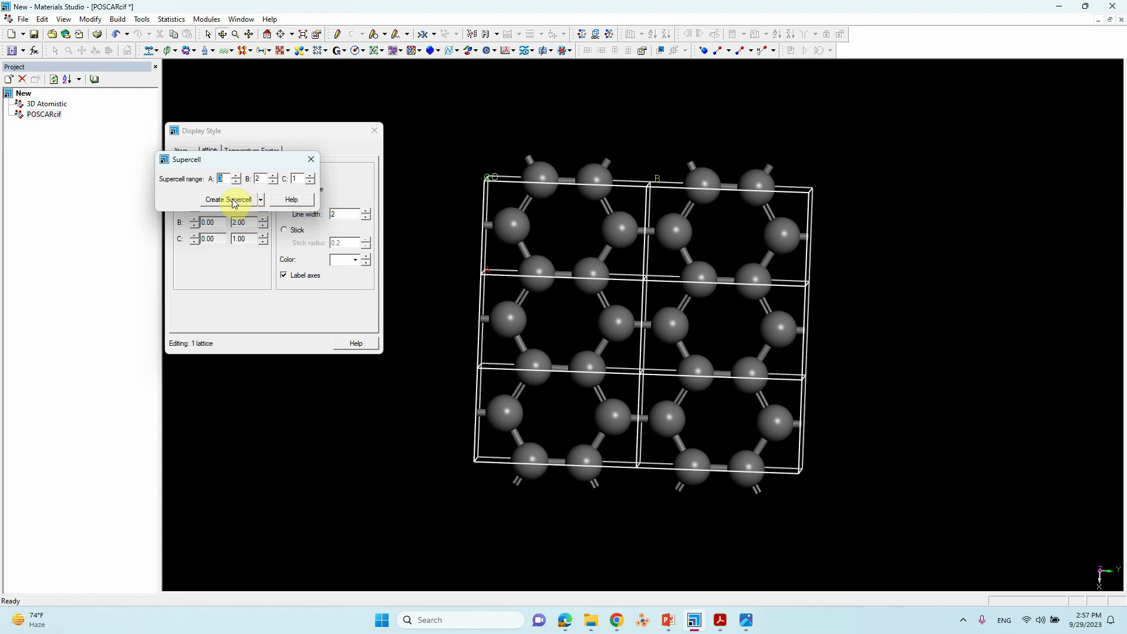
click(232, 199)
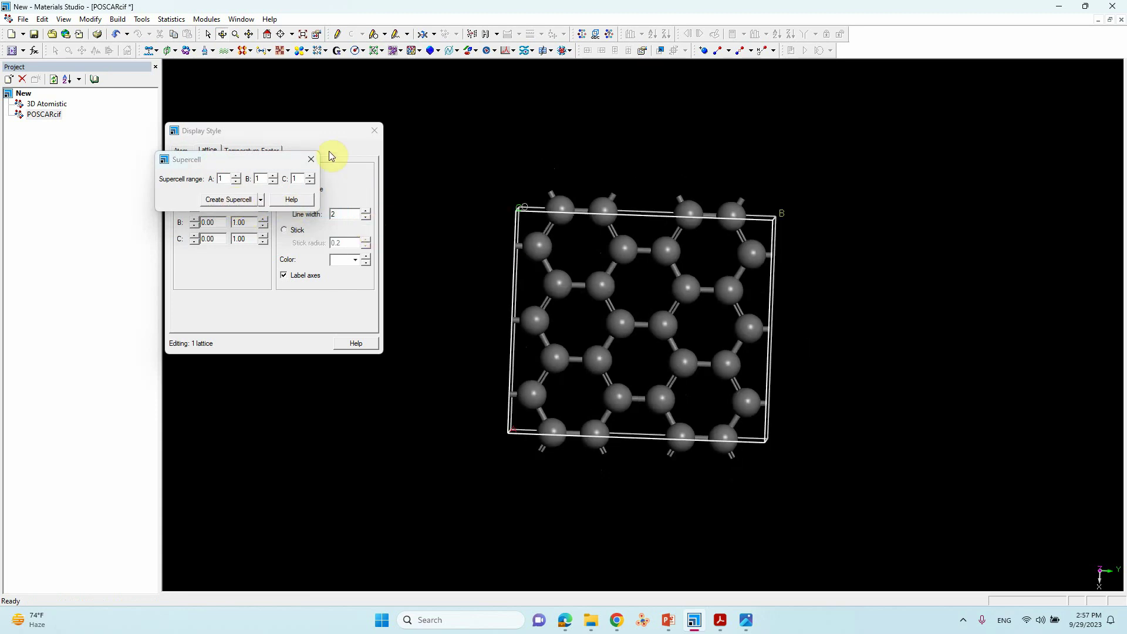
click(311, 160)
click(374, 131)
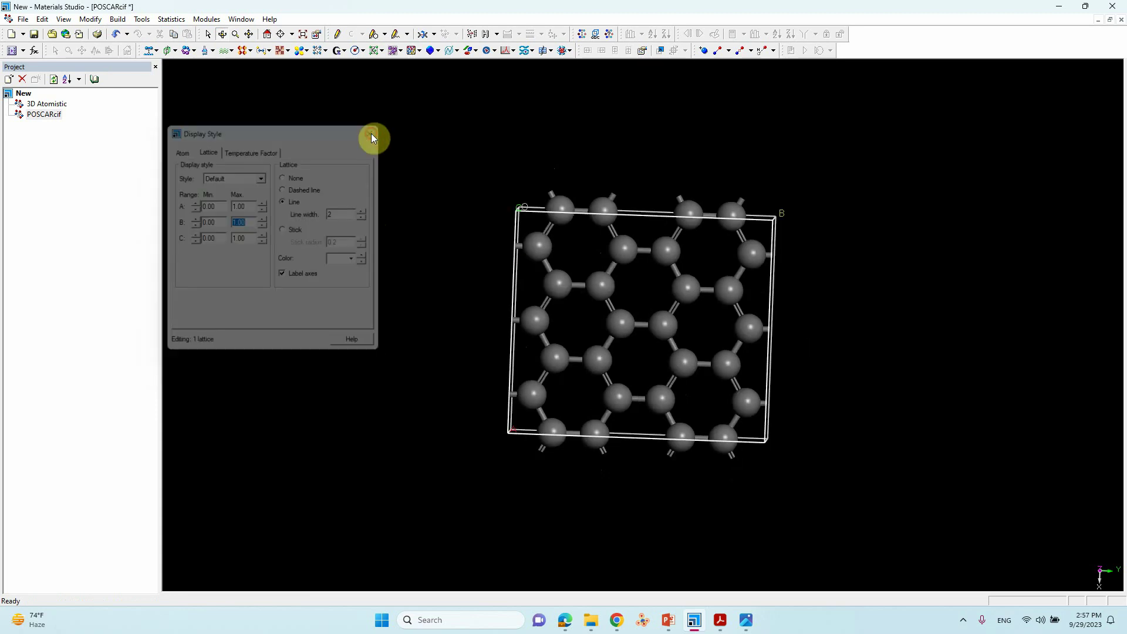
Delete the two central carbon atoms to open a divacancy.
click(624, 326)
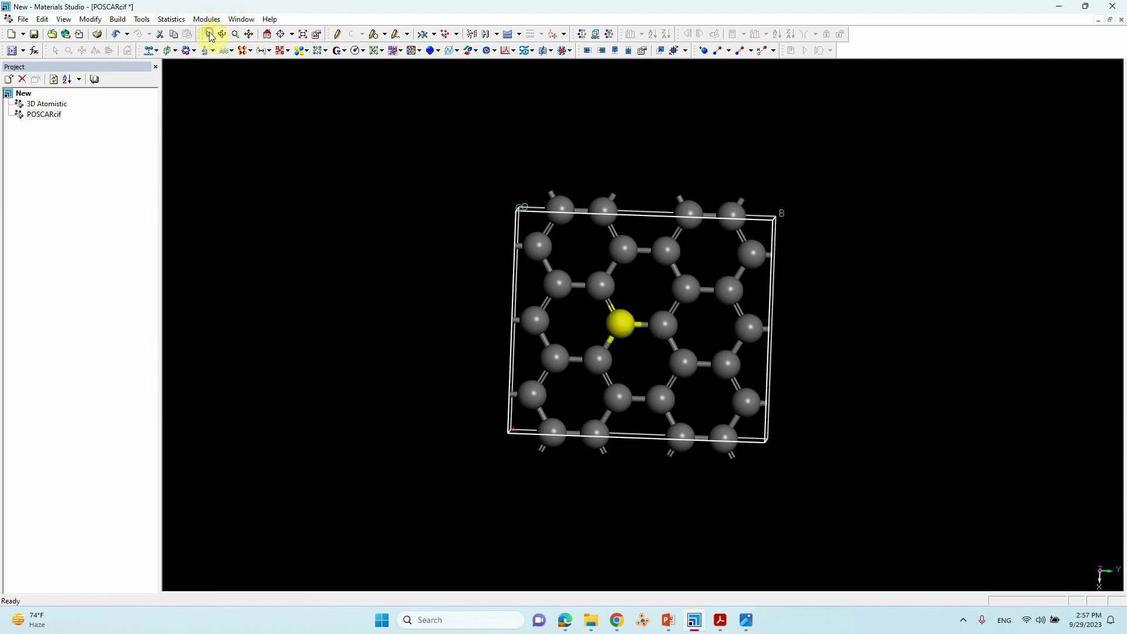
click(662, 329)
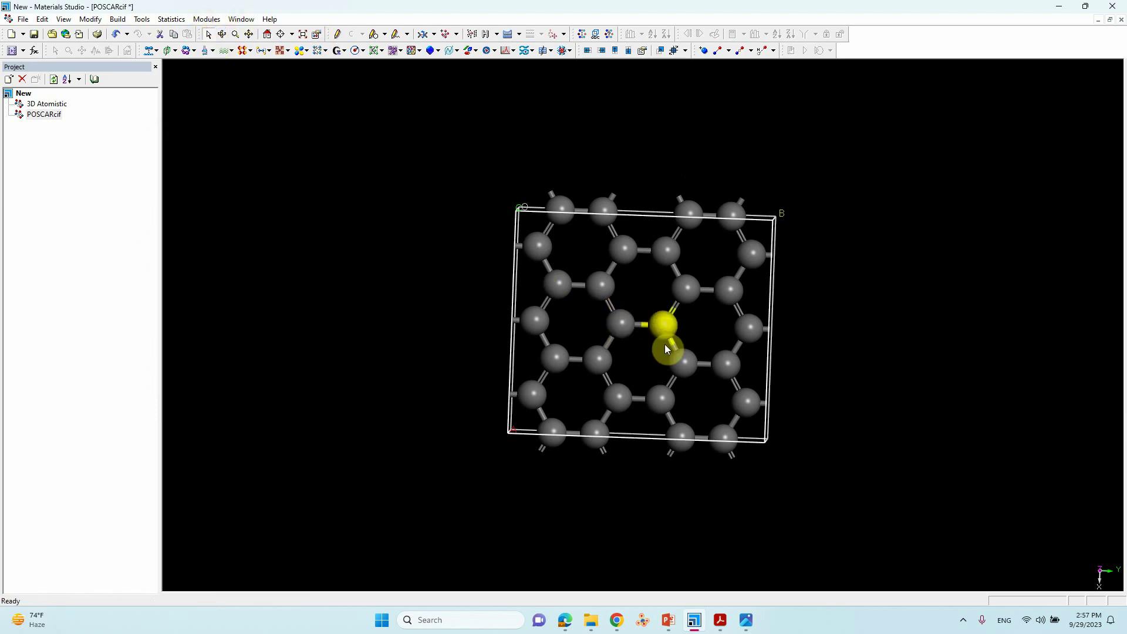
click(625, 320)
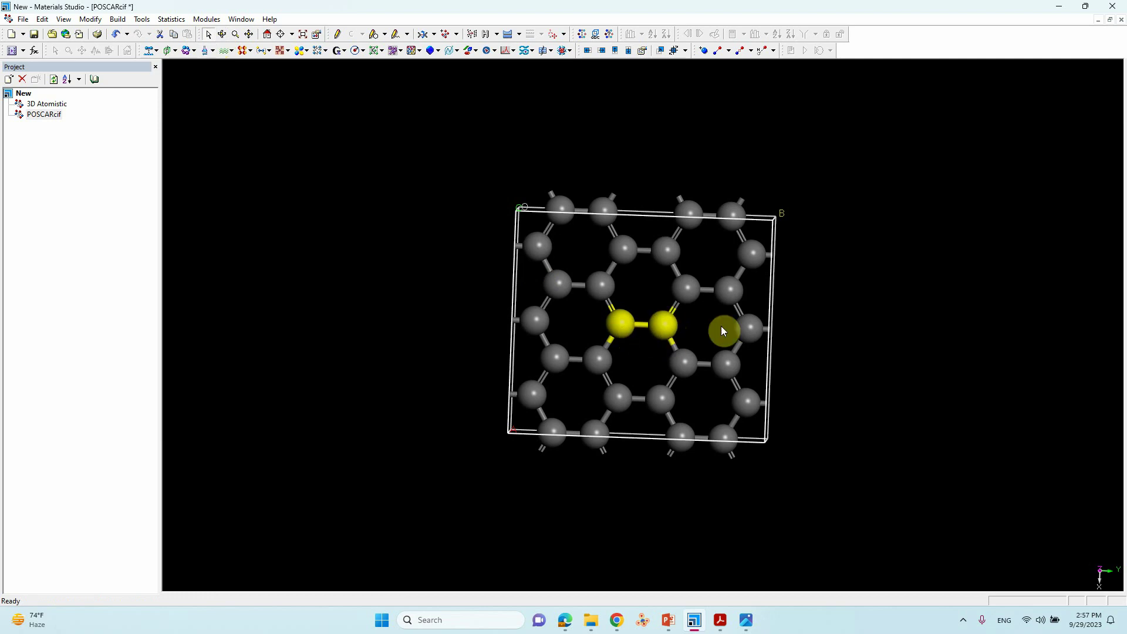
key(Delete)
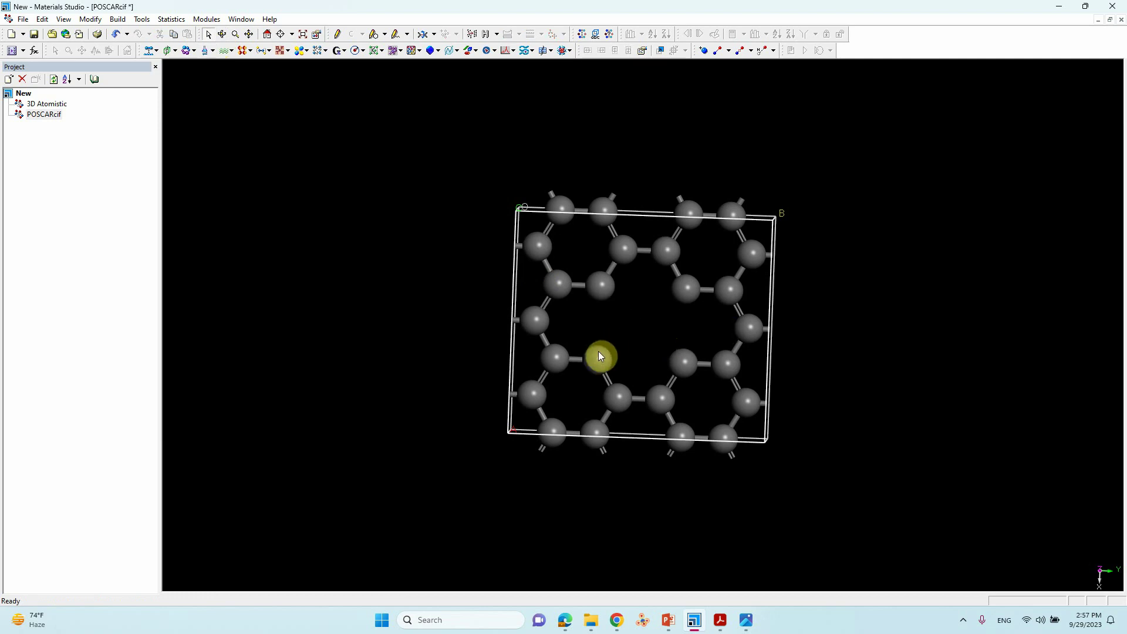
Select the carbon atoms bordering the vacancy.
click(601, 357)
shift+click(607, 287)
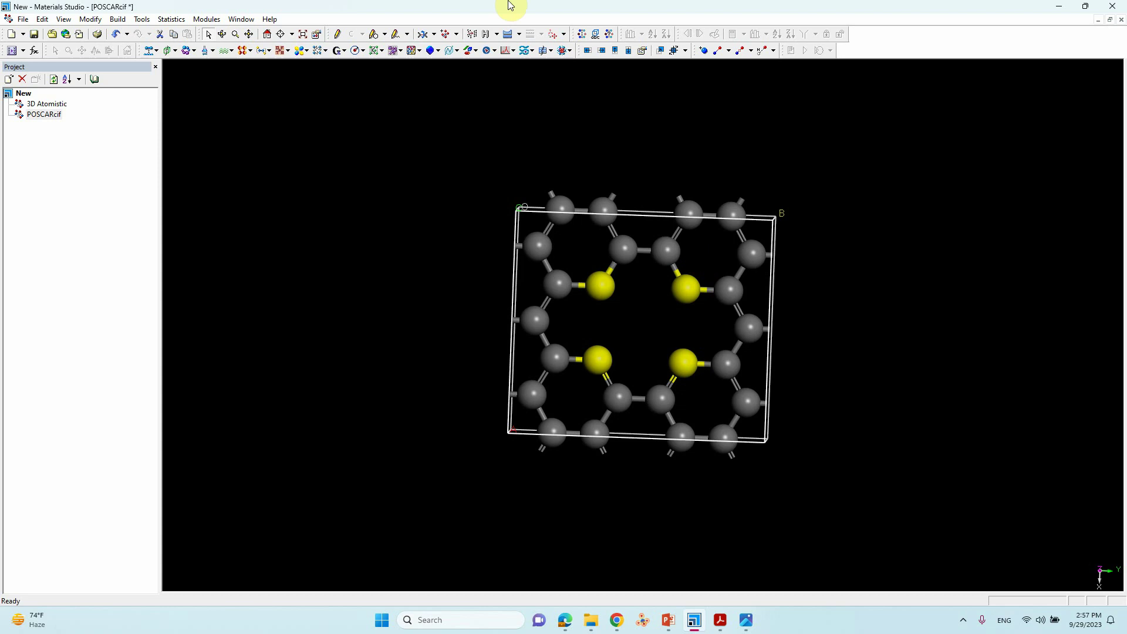
click(90, 19)
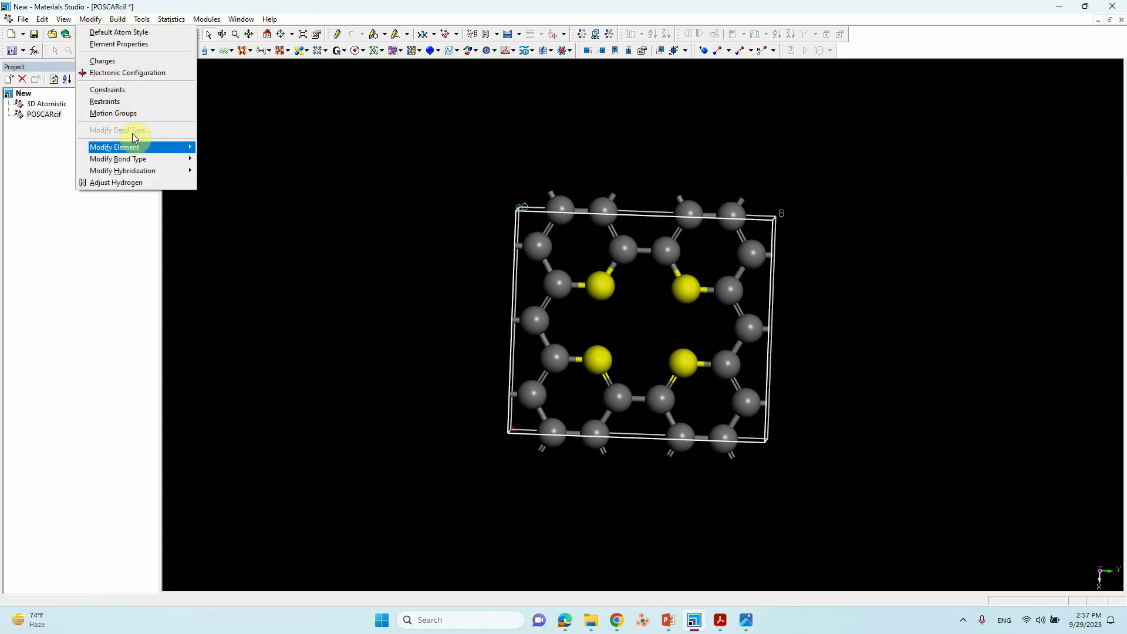
Change the four selected vacancy-edge carbons to nitrogen.
mouse_move(141, 148)
click(238, 171)
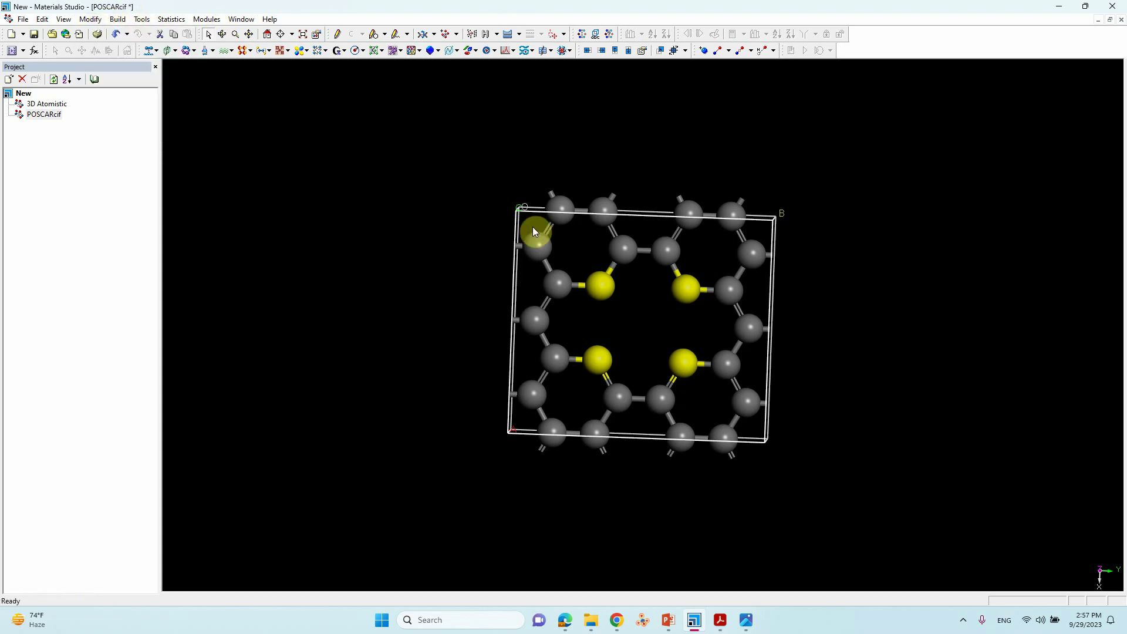
click(868, 335)
Sketch an Fe atom from the Periodic Table at the vacancy, bonded to a nitrogen.
click(338, 33)
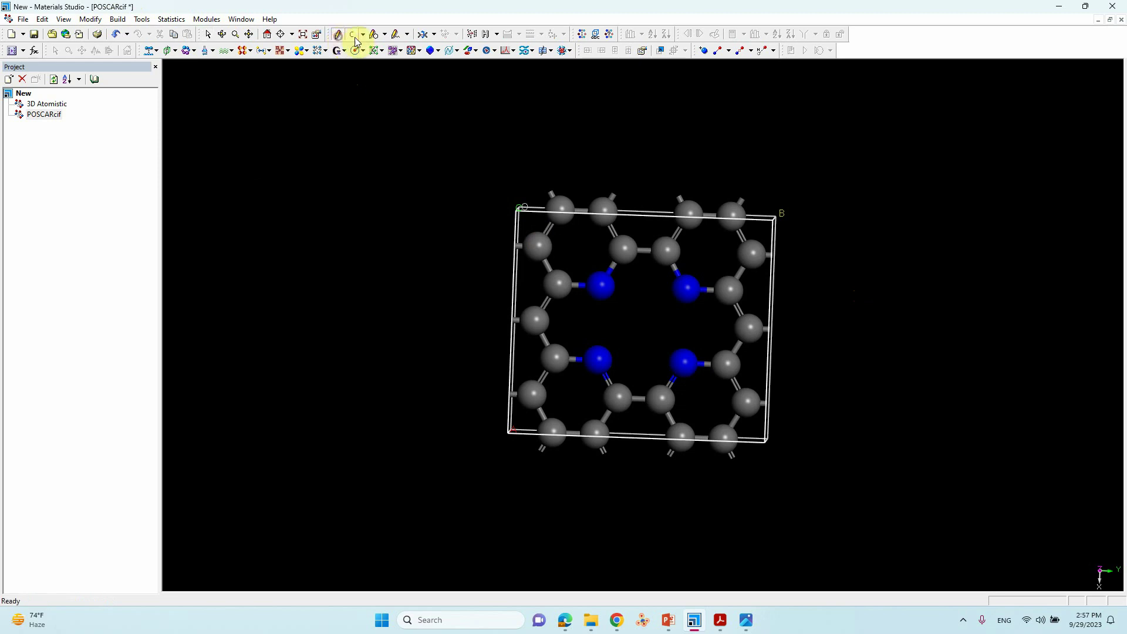
click(362, 34)
click(377, 134)
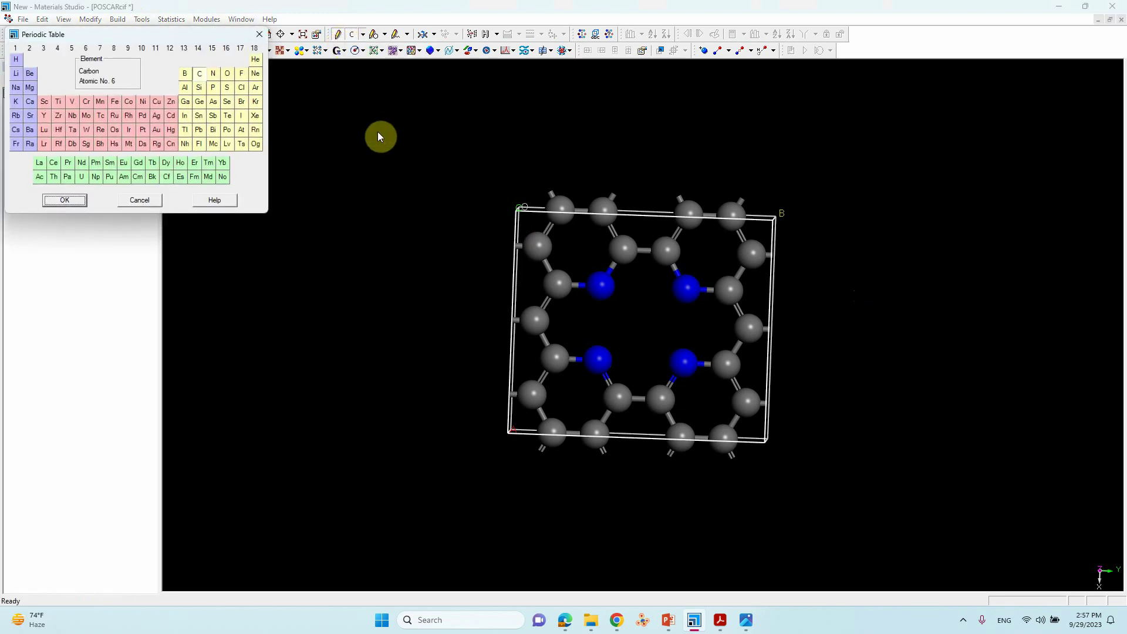
click(115, 102)
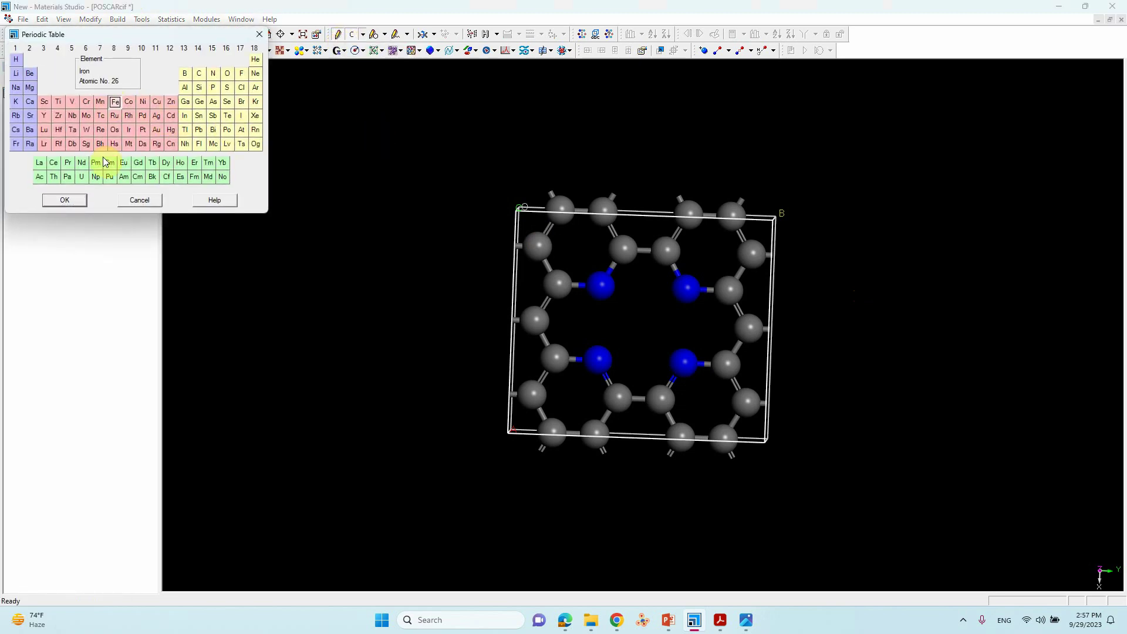
click(65, 200)
click(609, 355)
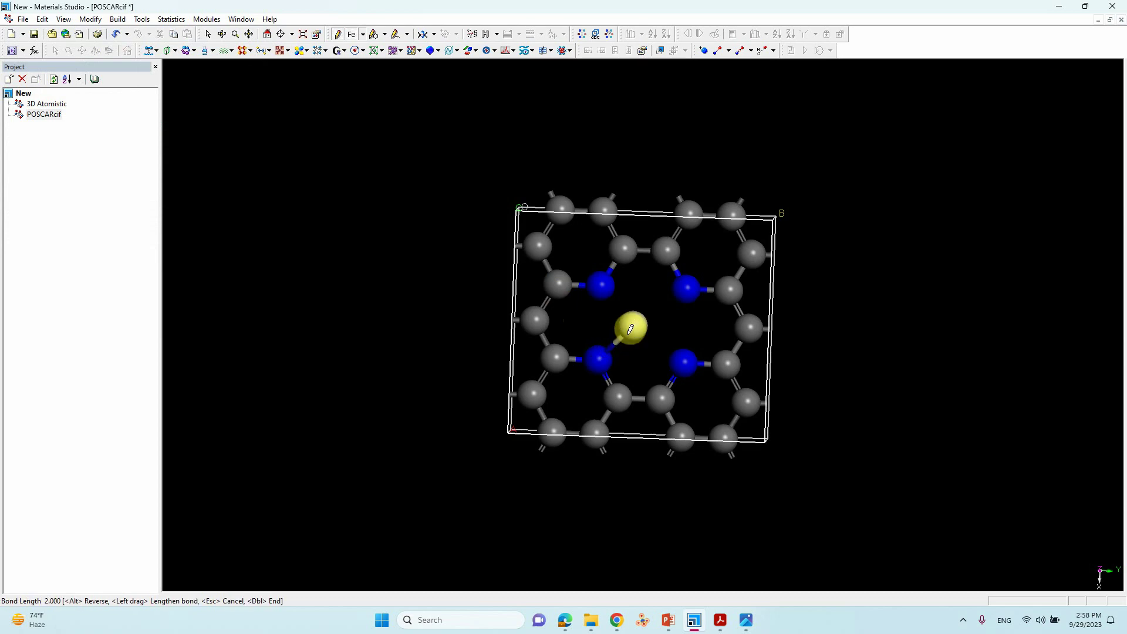
double_click(643, 316)
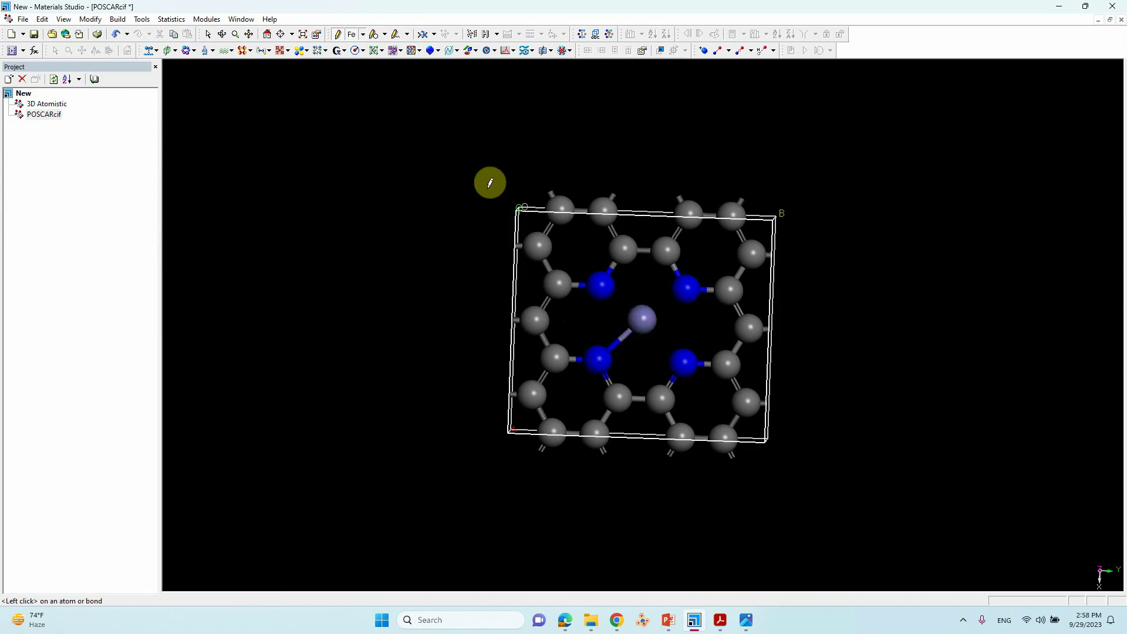
click(222, 34)
drag(633, 354, 599, 304)
Calculate bonds so Fe links to all four nitrogens, check the top view, then minimise the window.
click(717, 51)
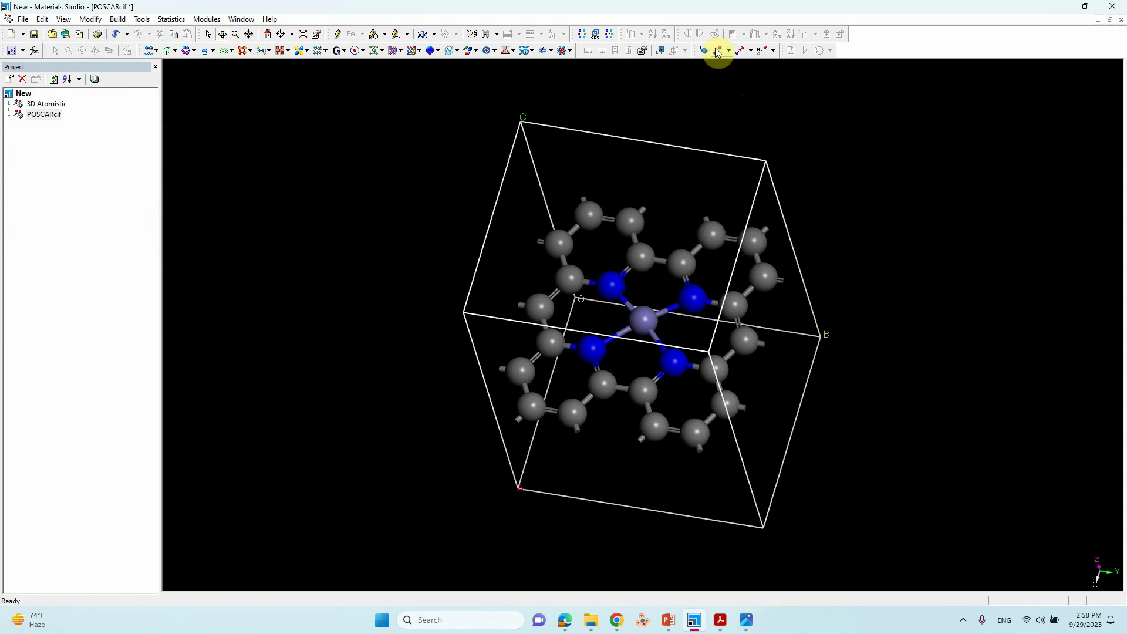
drag(611, 176, 652, 348)
scroll(654, 334, up, 5)
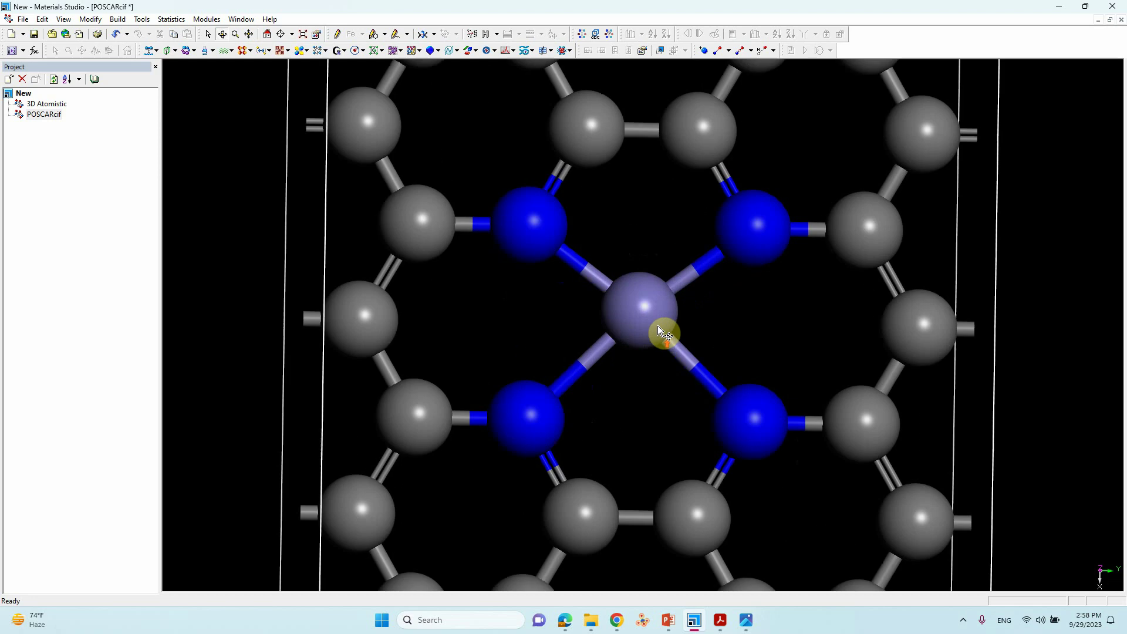
scroll(652, 329, down, 3)
scroll(652, 329, down, 1)
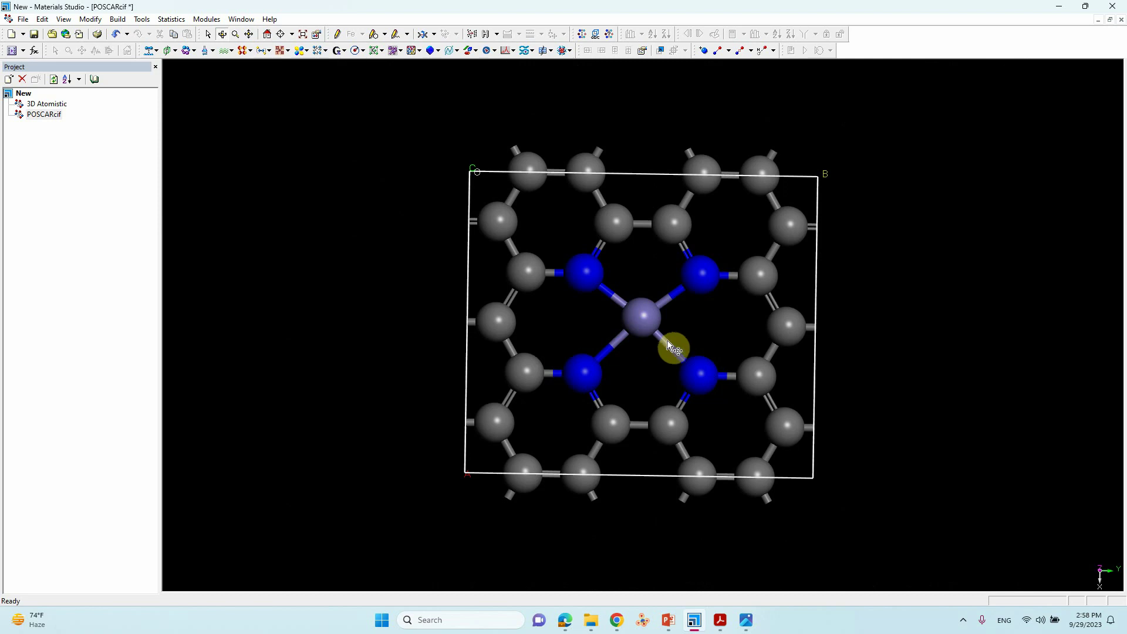
click(1058, 7)
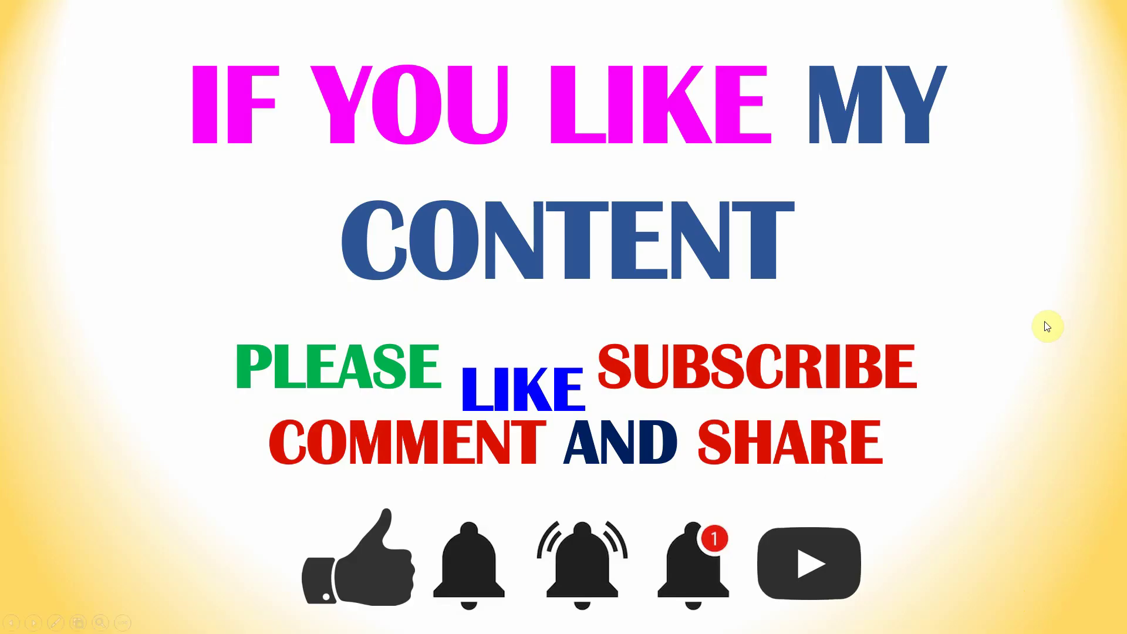